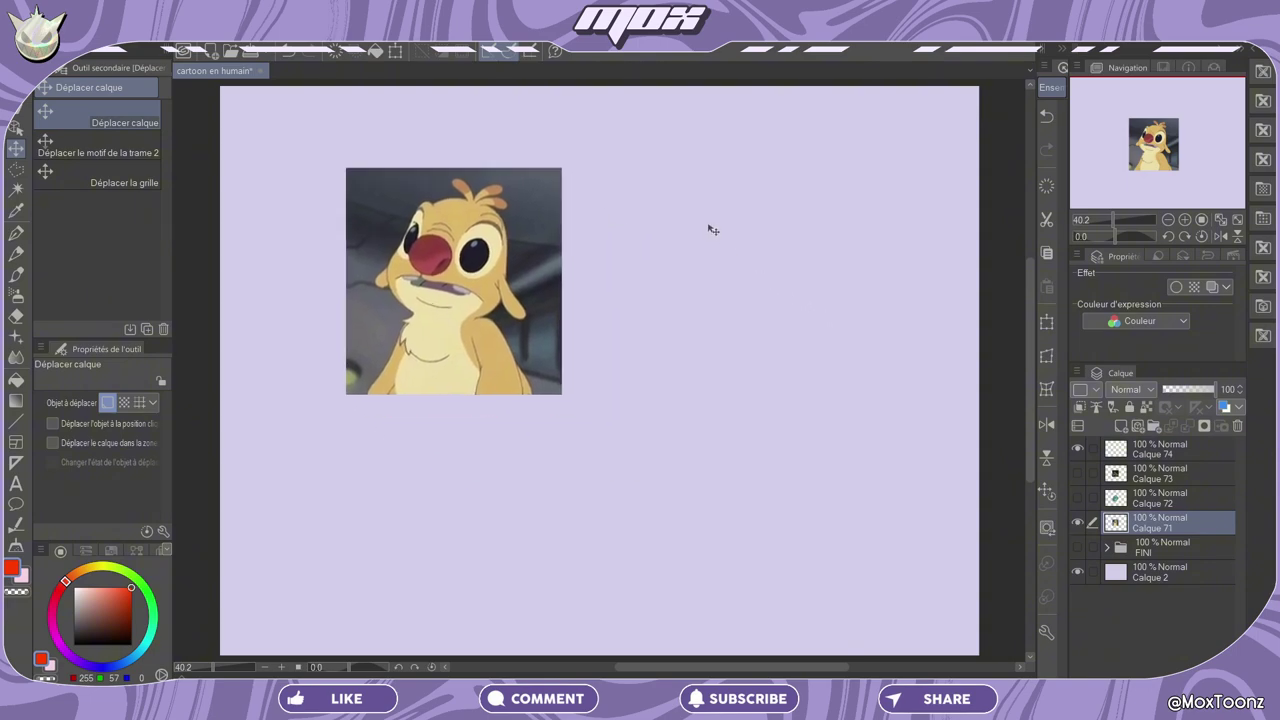
- Set up the Plume G pen with a brush size of 30 on layer Calque 74
{"action": "scroll", "coordinate": [488, 286], "scroll_direction": "up", "scroll_amount": 1}
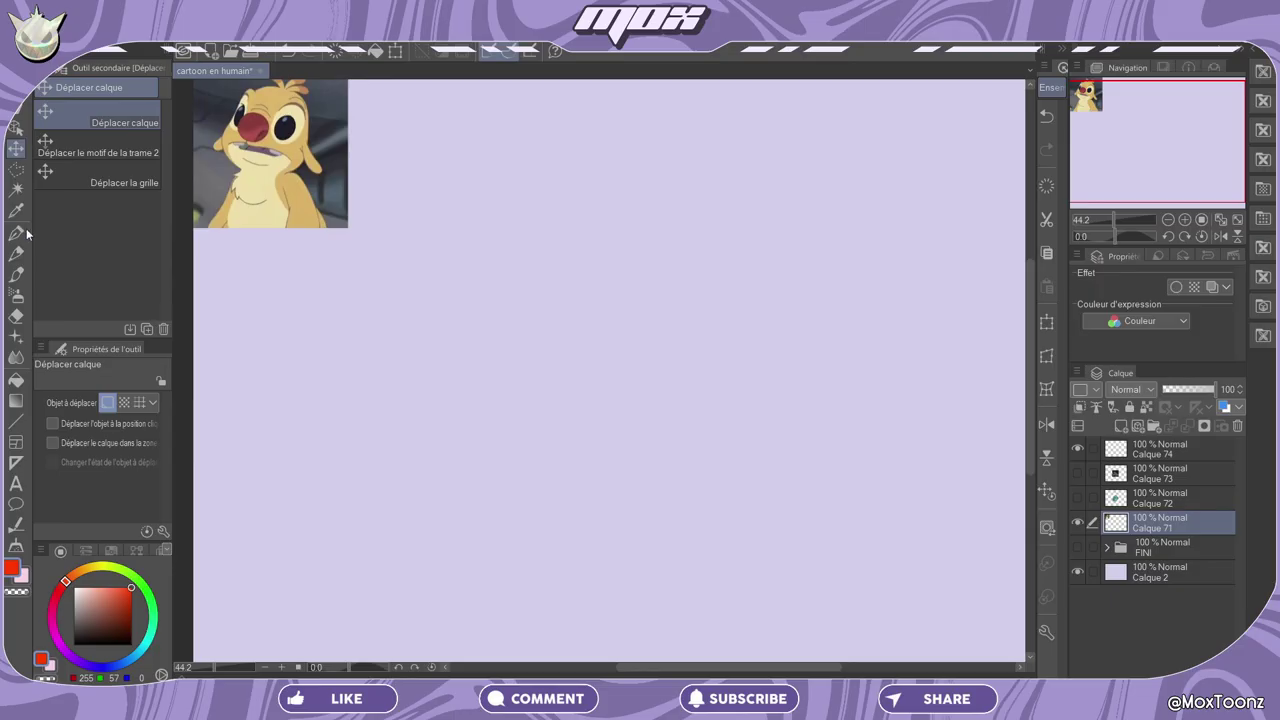
{"action": "left_click", "coordinate": [16, 232]}
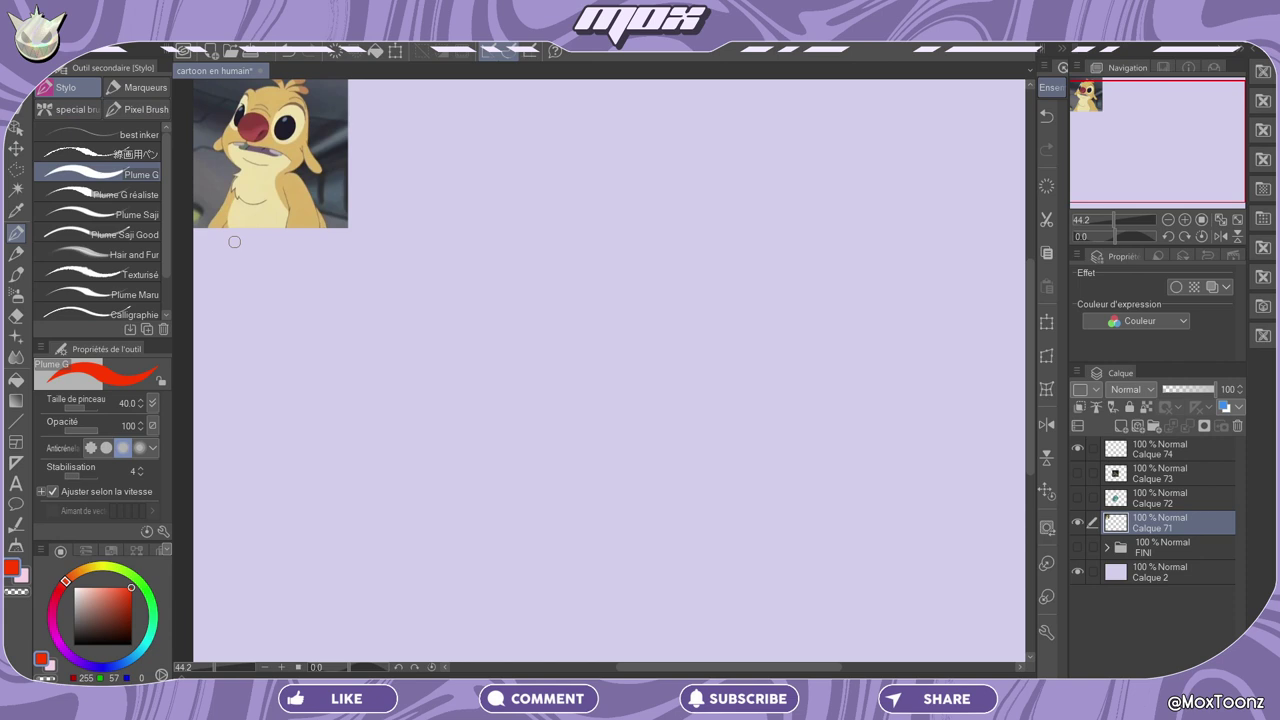
{"action": "left_click", "coordinate": [1155, 452]}
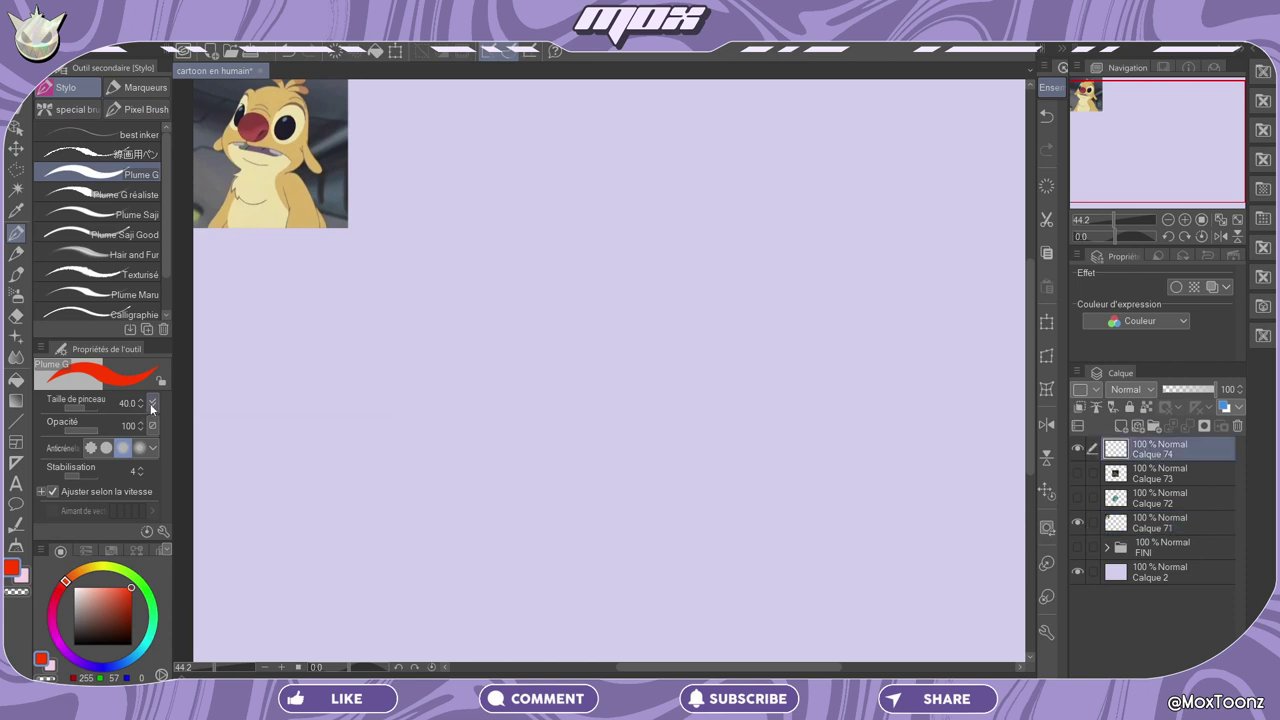
{"action": "type", "text": "30"}
{"action": "key", "text": "Return"}
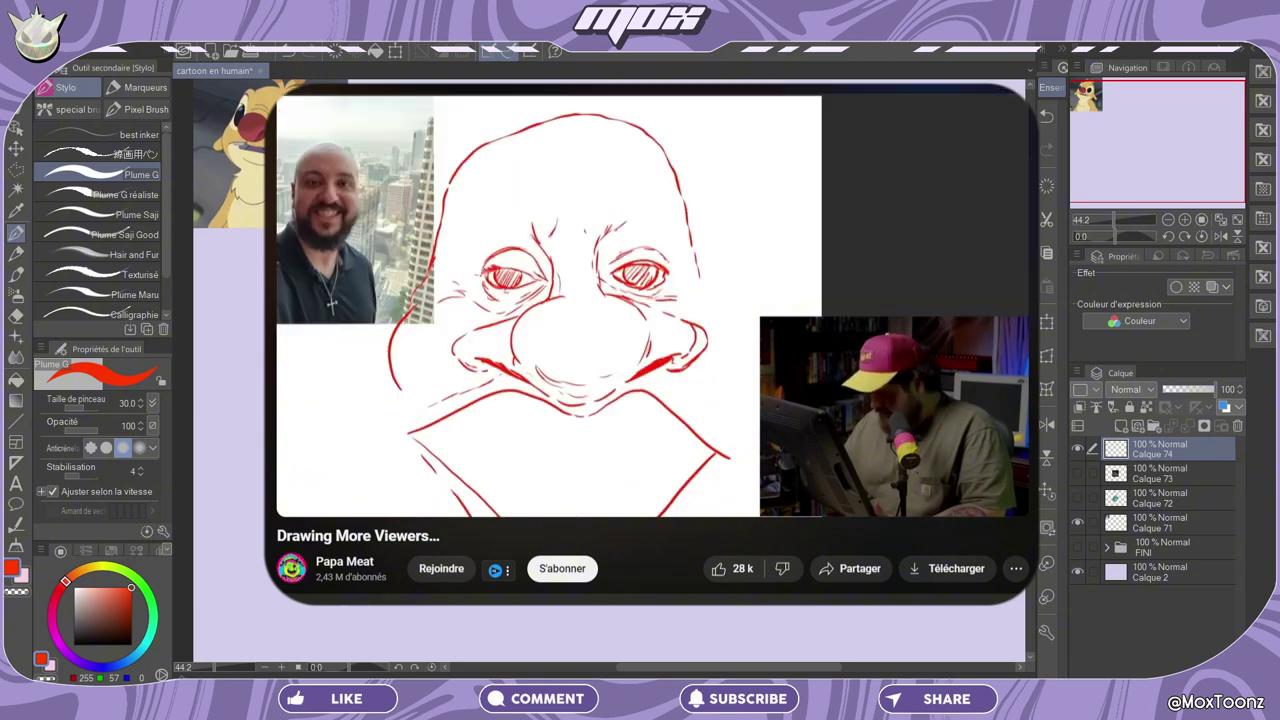
- Sketch the character's head outline in red, with a domed skull, bulging brows, full cheeks and two long droopy ears
{"action": "left_click_drag", "start_coordinate": [597, 176], "coordinate": [522, 343]}
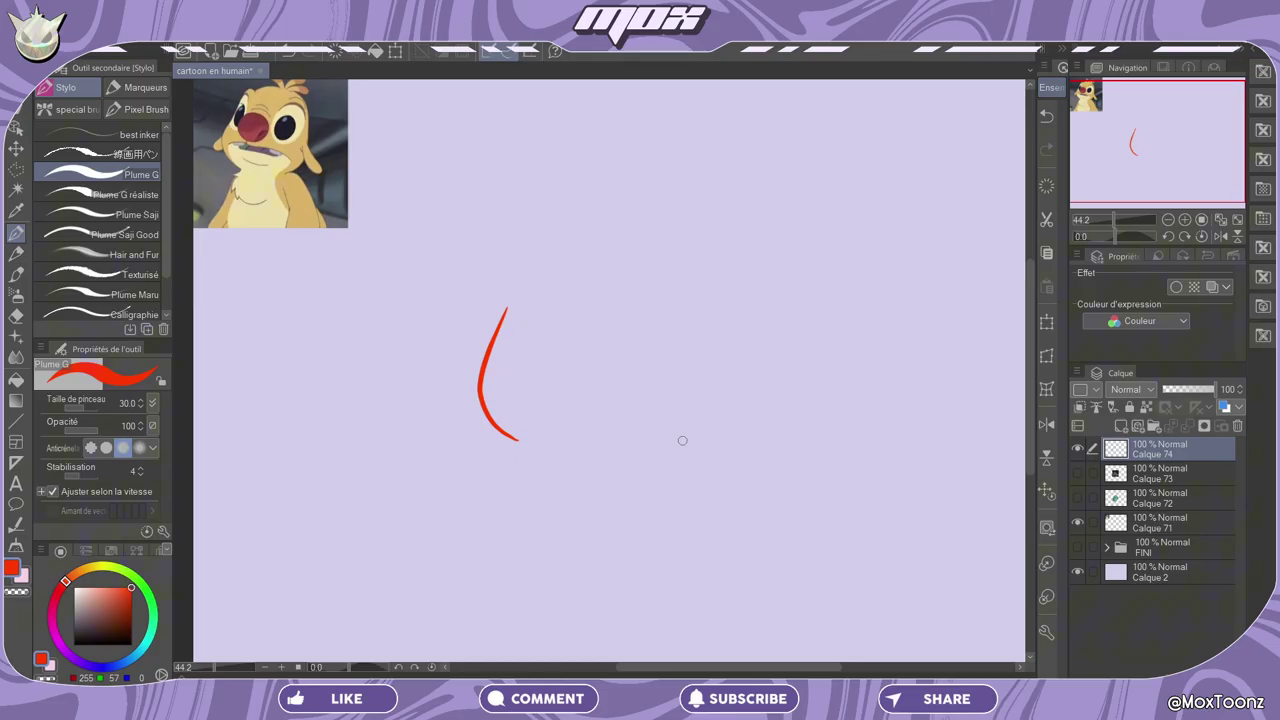
{"action": "left_click_drag", "start_coordinate": [681, 443], "coordinate": [707, 377]}
{"action": "left_click_drag", "start_coordinate": [507, 283], "coordinate": [588, 212]}
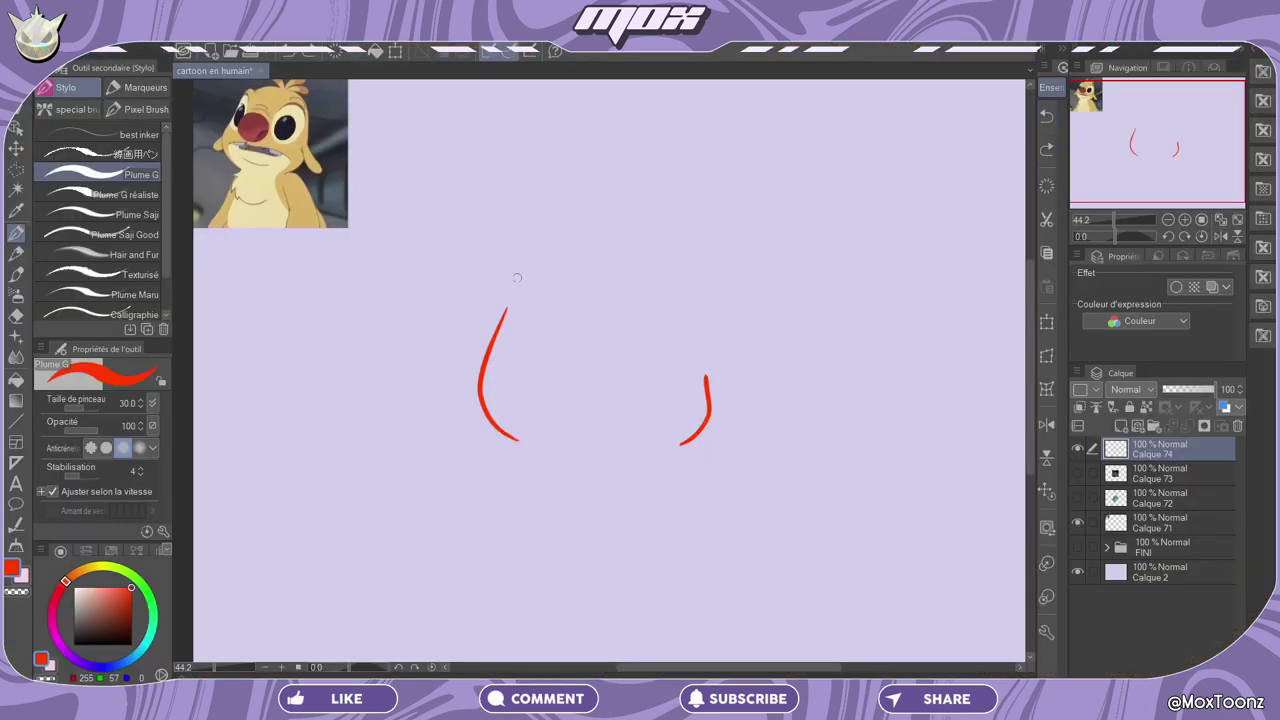
{"action": "left_click_drag", "start_coordinate": [515, 278], "coordinate": [711, 266]}
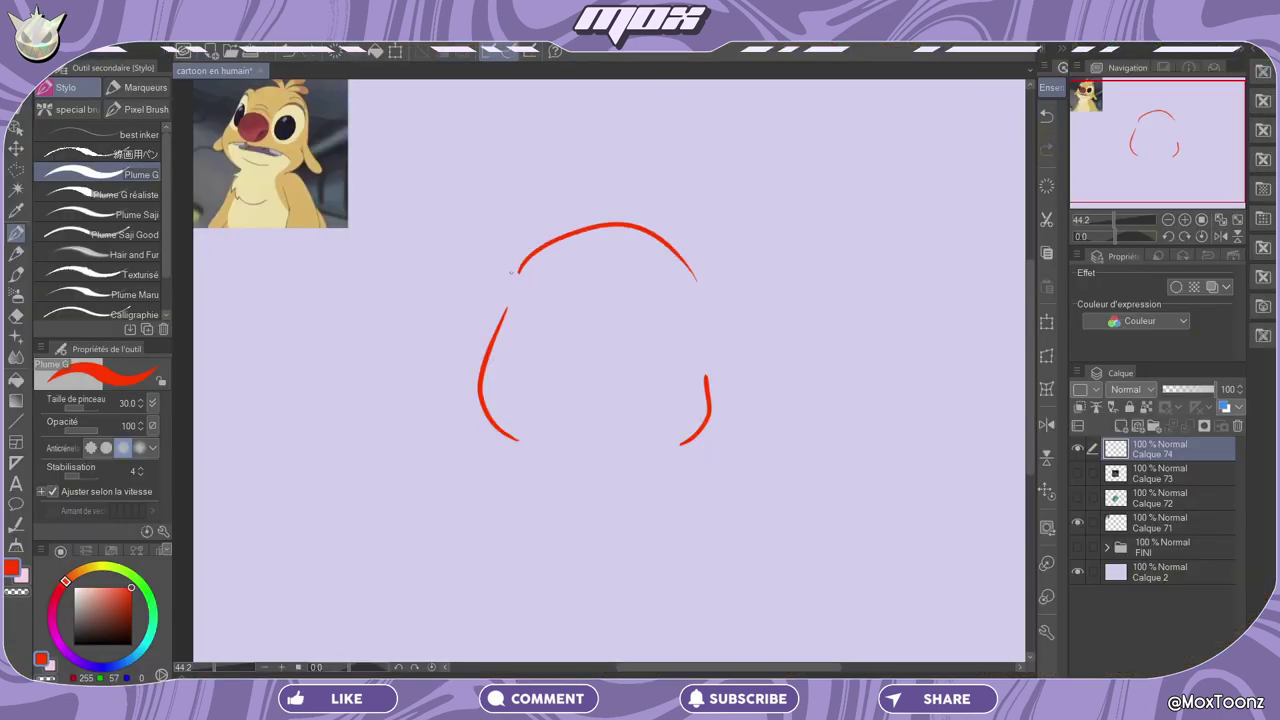
{"action": "key", "text": "ctrl+z"}
{"action": "left_click_drag", "start_coordinate": [506, 308], "coordinate": [530, 270]}
{"action": "mouse_move", "coordinate": [679, 272]}
{"action": "left_mouse_down"}
{"action": "mouse_move", "coordinate": [711, 308]}
{"action": "mouse_move", "coordinate": [706, 376]}
{"action": "left_mouse_up"}
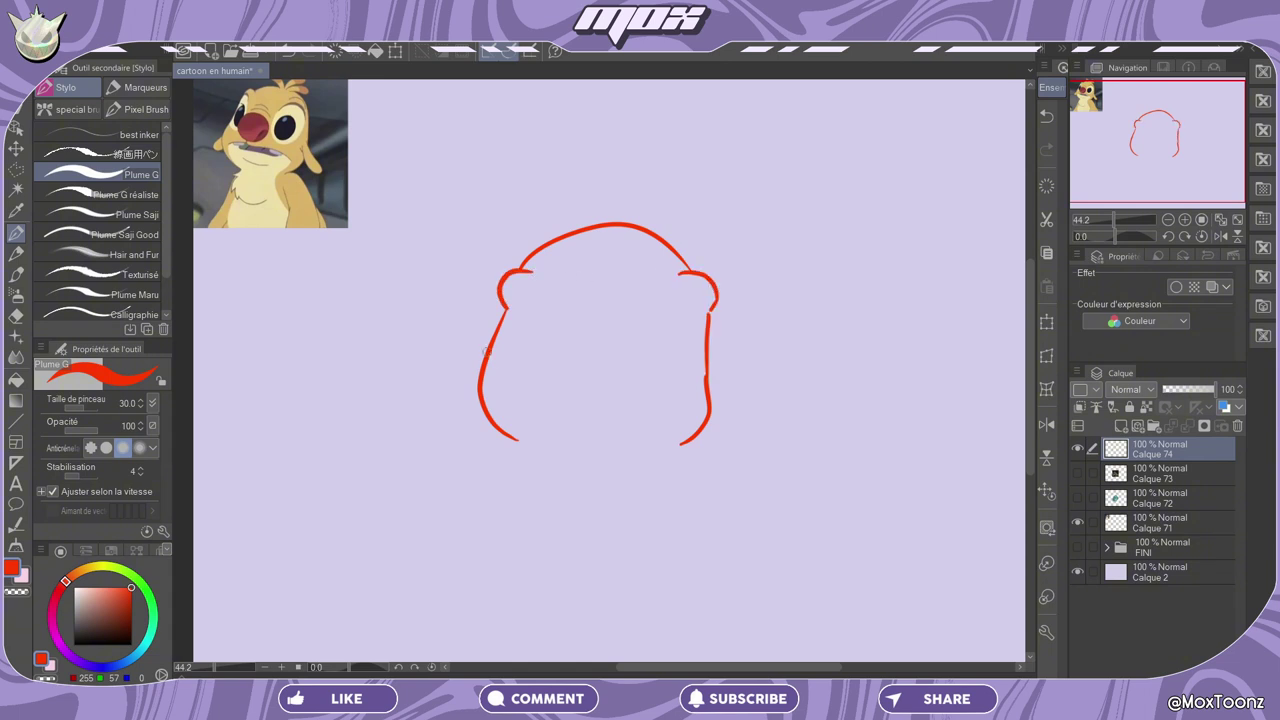
{"action": "left_click_drag", "start_coordinate": [492, 326], "coordinate": [500, 436]}
{"action": "left_click_drag", "start_coordinate": [710, 352], "coordinate": [694, 442]}
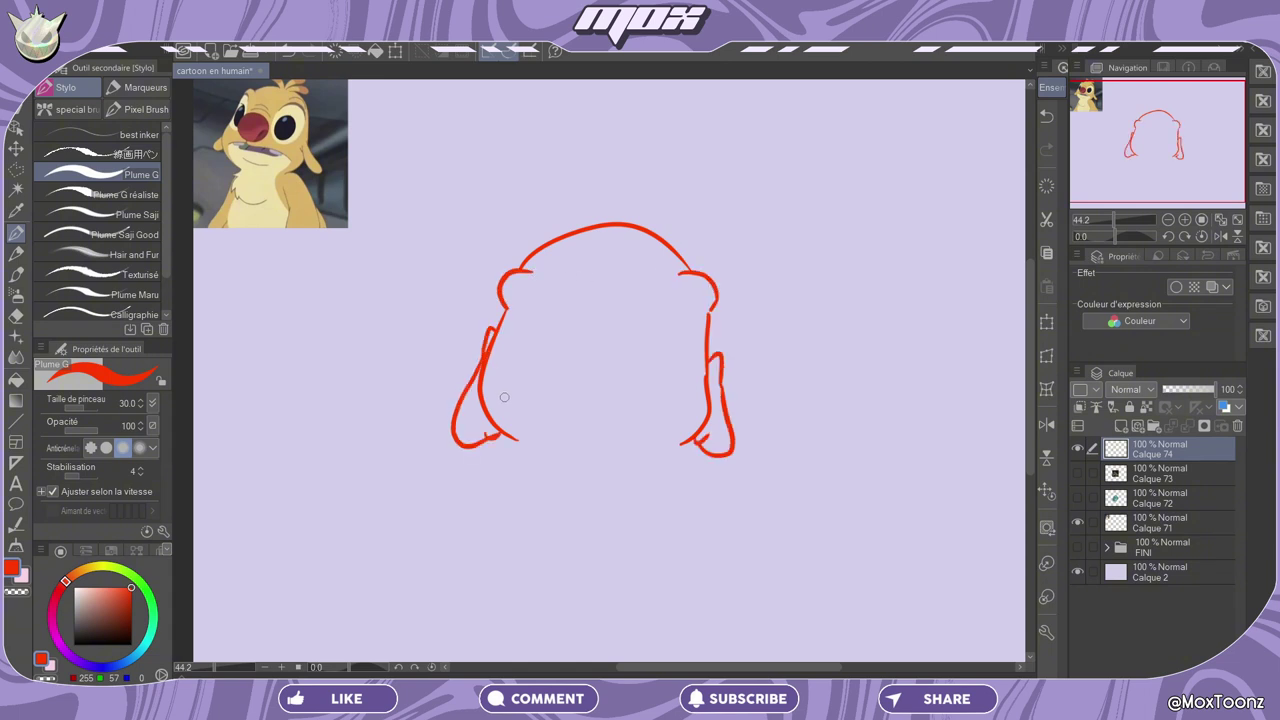
- Sketch a wide, slightly open mouth with two blocky teeth and a crease below it
{"action": "left_click_drag", "start_coordinate": [503, 398], "coordinate": [684, 405]}
{"action": "mouse_move", "coordinate": [536, 393]}
{"action": "left_mouse_down"}
{"action": "mouse_move", "coordinate": [558, 411]}
{"action": "mouse_move", "coordinate": [559, 396]}
{"action": "mouse_move", "coordinate": [672, 416]}
{"action": "left_mouse_up"}
{"action": "left_click_drag", "start_coordinate": [550, 436], "coordinate": [634, 430]}
{"action": "key", "text": "ctrl+z"}
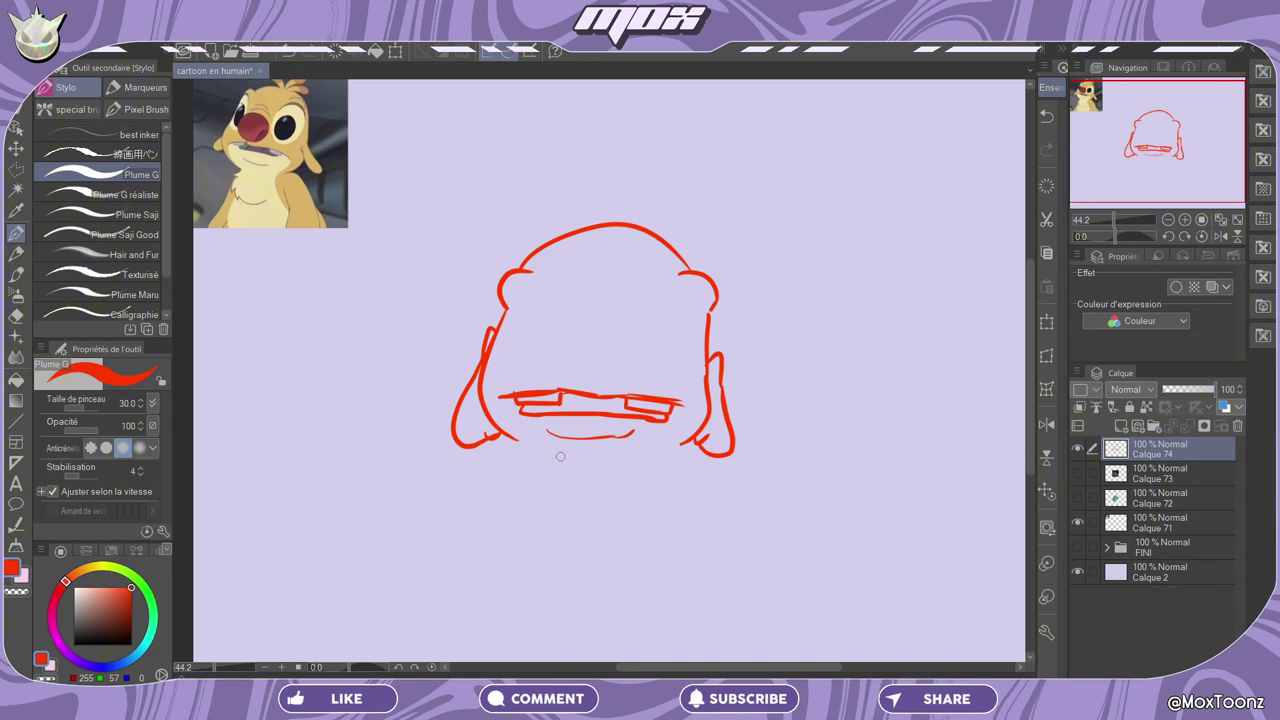
- Sketch the chin curve and rounded double-chin jawline, and add short hair strokes on the chest below it
{"action": "left_click_drag", "start_coordinate": [548, 450], "coordinate": [632, 451]}
{"action": "left_click_drag", "start_coordinate": [501, 437], "coordinate": [499, 466]}
{"action": "left_click_drag", "start_coordinate": [690, 468], "coordinate": [697, 444]}
{"action": "mouse_move", "coordinate": [624, 500]}
{"action": "left_mouse_down"}
{"action": "mouse_move", "coordinate": [545, 497]}
{"action": "mouse_move", "coordinate": [504, 470]}
{"action": "mouse_move", "coordinate": [694, 472]}
{"action": "left_mouse_up"}
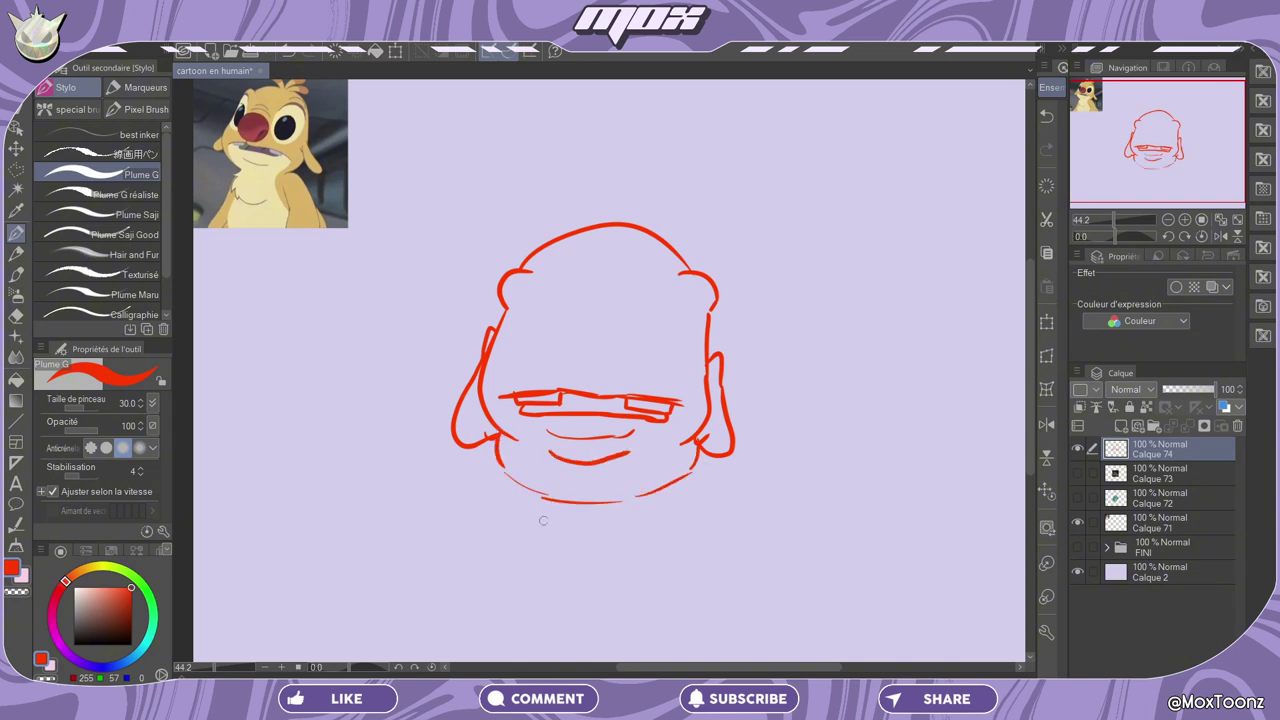
{"action": "mouse_move", "coordinate": [538, 508]}
{"action": "left_mouse_down"}
{"action": "mouse_move", "coordinate": [556, 540]}
{"action": "mouse_move", "coordinate": [574, 516]}
{"action": "mouse_move", "coordinate": [620, 520]}
{"action": "left_mouse_up"}
- Sketch a large bulbous nose with nostrils and a crease at the bridge above the mouth
{"action": "left_click_drag", "start_coordinate": [558, 368], "coordinate": [570, 366]}
{"action": "mouse_move", "coordinate": [588, 368]}
{"action": "left_mouse_down"}
{"action": "mouse_move", "coordinate": [555, 370]}
{"action": "mouse_move", "coordinate": [573, 309]}
{"action": "left_mouse_up"}
{"action": "left_click_drag", "start_coordinate": [613, 343], "coordinate": [614, 371]}
{"action": "left_click_drag", "start_coordinate": [580, 289], "coordinate": [577, 308]}
{"action": "left_click_drag", "start_coordinate": [580, 310], "coordinate": [601, 317]}
- Draw two large solid round eyes on either side of the nose bridge
{"action": "mouse_move", "coordinate": [541, 292]}
{"action": "left_mouse_down"}
{"action": "mouse_move", "coordinate": [538, 343]}
{"action": "mouse_move", "coordinate": [564, 314]}
{"action": "mouse_move", "coordinate": [541, 345]}
{"action": "left_mouse_up"}
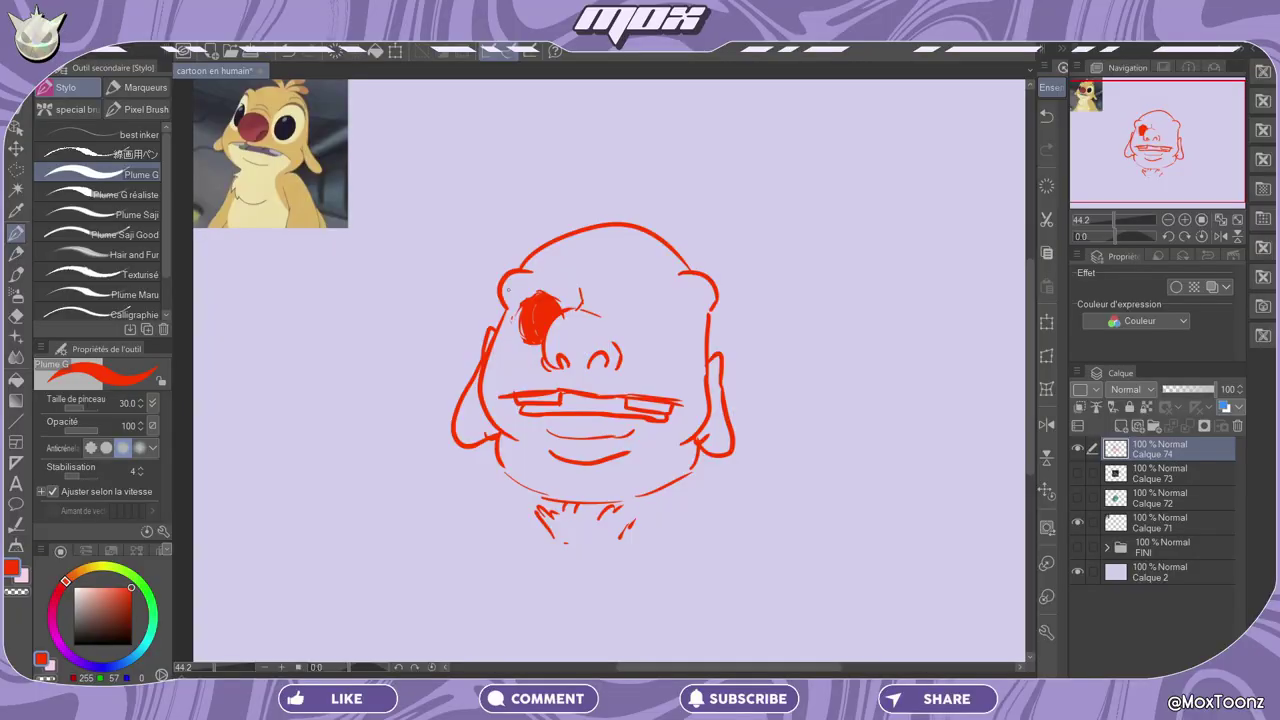
{"action": "left_click_drag", "start_coordinate": [518, 308], "coordinate": [532, 342]}
{"action": "left_click_drag", "start_coordinate": [648, 292], "coordinate": [650, 343]}
{"action": "left_click_drag", "start_coordinate": [632, 302], "coordinate": [664, 336]}
{"action": "left_click_drag", "start_coordinate": [664, 295], "coordinate": [668, 334]}
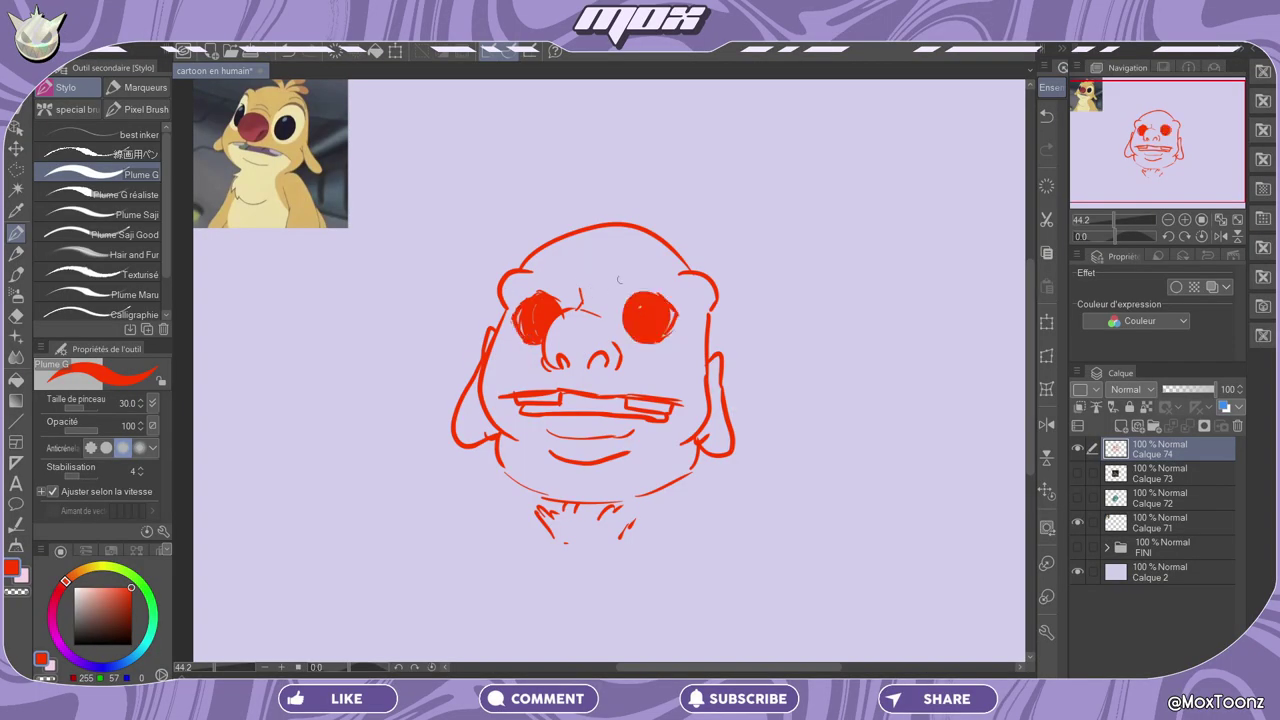
- Sketch the eyebrows above the eyes, plus a short hairline with a looped tuft on top of the head
{"action": "left_click_drag", "start_coordinate": [642, 272], "coordinate": [702, 292]}
{"action": "mouse_move", "coordinate": [512, 286]}
{"action": "left_mouse_down"}
{"action": "mouse_move", "coordinate": [562, 270]}
{"action": "mouse_move", "coordinate": [570, 290]}
{"action": "mouse_move", "coordinate": [513, 274]}
{"action": "left_mouse_up"}
{"action": "left_click_drag", "start_coordinate": [628, 262], "coordinate": [682, 257]}
{"action": "left_click_drag", "start_coordinate": [682, 257], "coordinate": [712, 277]}
{"action": "left_click_drag", "start_coordinate": [501, 285], "coordinate": [536, 257]}
{"action": "mouse_move", "coordinate": [545, 252]}
{"action": "left_mouse_down"}
{"action": "mouse_move", "coordinate": [646, 226]}
{"action": "mouse_move", "coordinate": [604, 192]}
{"action": "mouse_move", "coordinate": [646, 174]}
{"action": "mouse_move", "coordinate": [688, 252]}
{"action": "left_mouse_up"}
- Sketch the character's sloping shoulders, arms and torso sides down from the neck
{"action": "left_click_drag", "start_coordinate": [496, 458], "coordinate": [378, 544]}
{"action": "left_click_drag", "start_coordinate": [700, 462], "coordinate": [836, 534]}
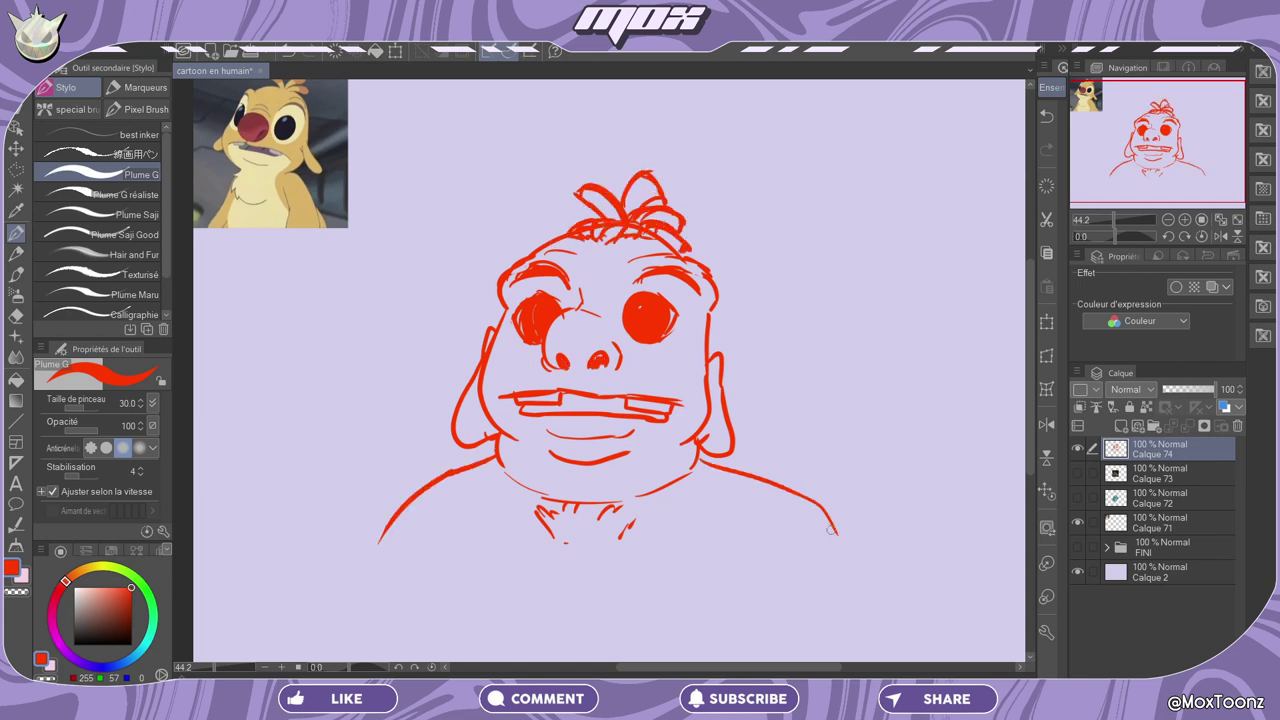
{"action": "left_click_drag", "start_coordinate": [444, 472], "coordinate": [314, 598]}
{"action": "left_click_drag", "start_coordinate": [450, 522], "coordinate": [385, 650]}
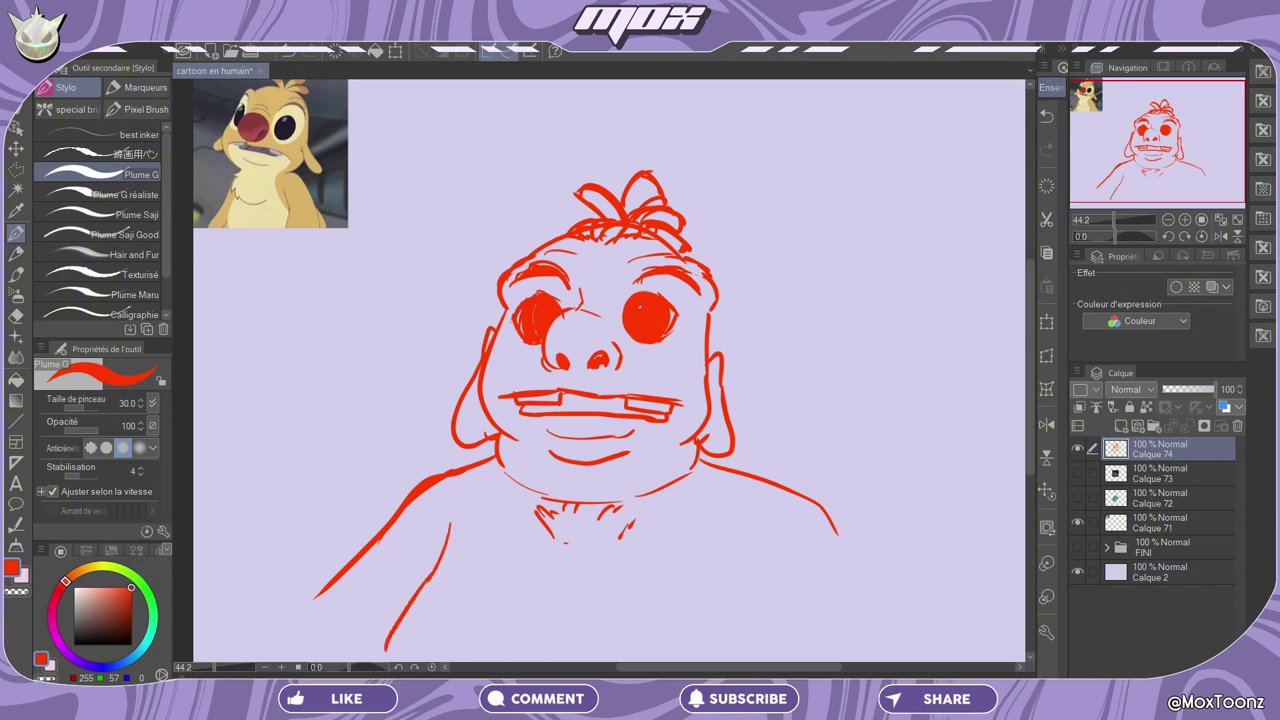
{"action": "left_click_drag", "start_coordinate": [741, 535], "coordinate": [785, 657]}
{"action": "left_click_drag", "start_coordinate": [488, 462], "coordinate": [496, 545]}
{"action": "left_click_drag", "start_coordinate": [330, 585], "coordinate": [268, 640]}
{"action": "mouse_move", "coordinate": [456, 476]}
{"action": "left_mouse_down"}
{"action": "mouse_move", "coordinate": [450, 532]}
{"action": "mouse_move", "coordinate": [716, 468]}
{"action": "left_mouse_up"}
{"action": "left_click_drag", "start_coordinate": [832, 530], "coordinate": [890, 645]}
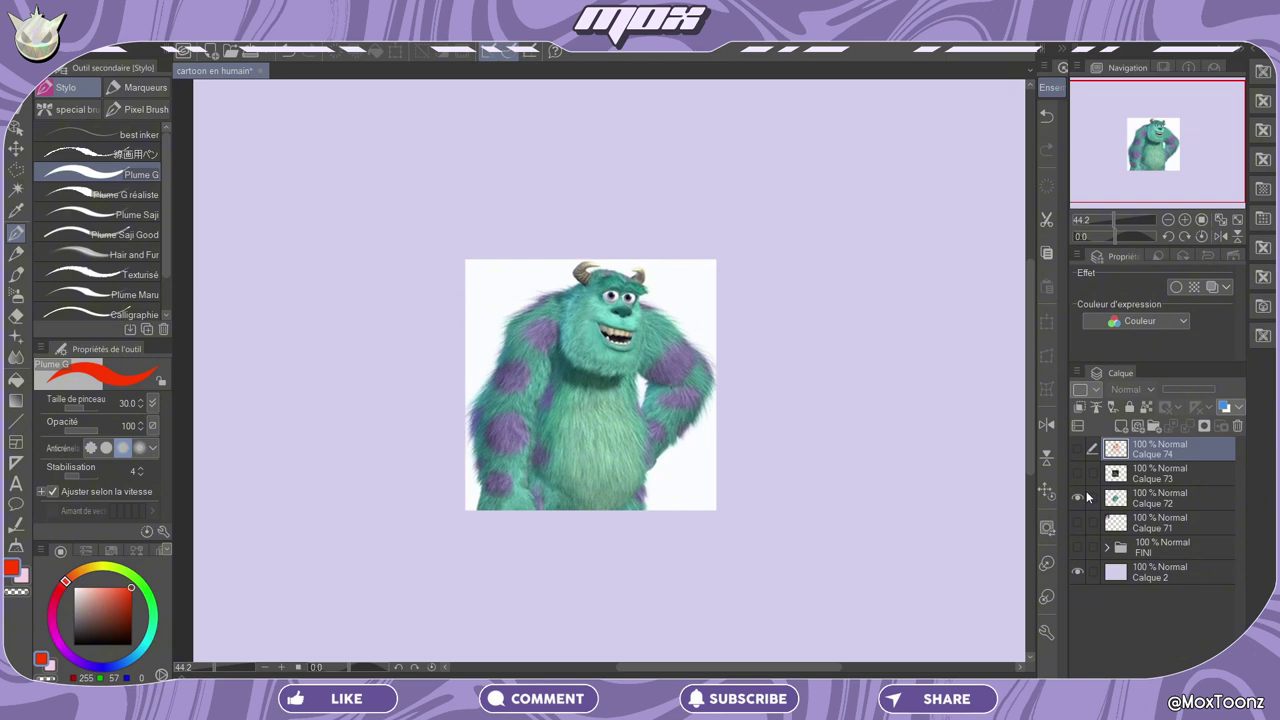
- Move the furry green monster reference on Calque 72 to the canvas's upper-left corner and scale it down to 69%
{"action": "left_click", "coordinate": [16, 149]}
{"action": "left_click", "coordinate": [1153, 506]}
{"action": "left_click_drag", "start_coordinate": [831, 411], "coordinate": [555, 226]}
{"action": "key", "text": "ctrl+t"}
{"action": "left_click_drag", "start_coordinate": [440, 325], "coordinate": [361, 247]}
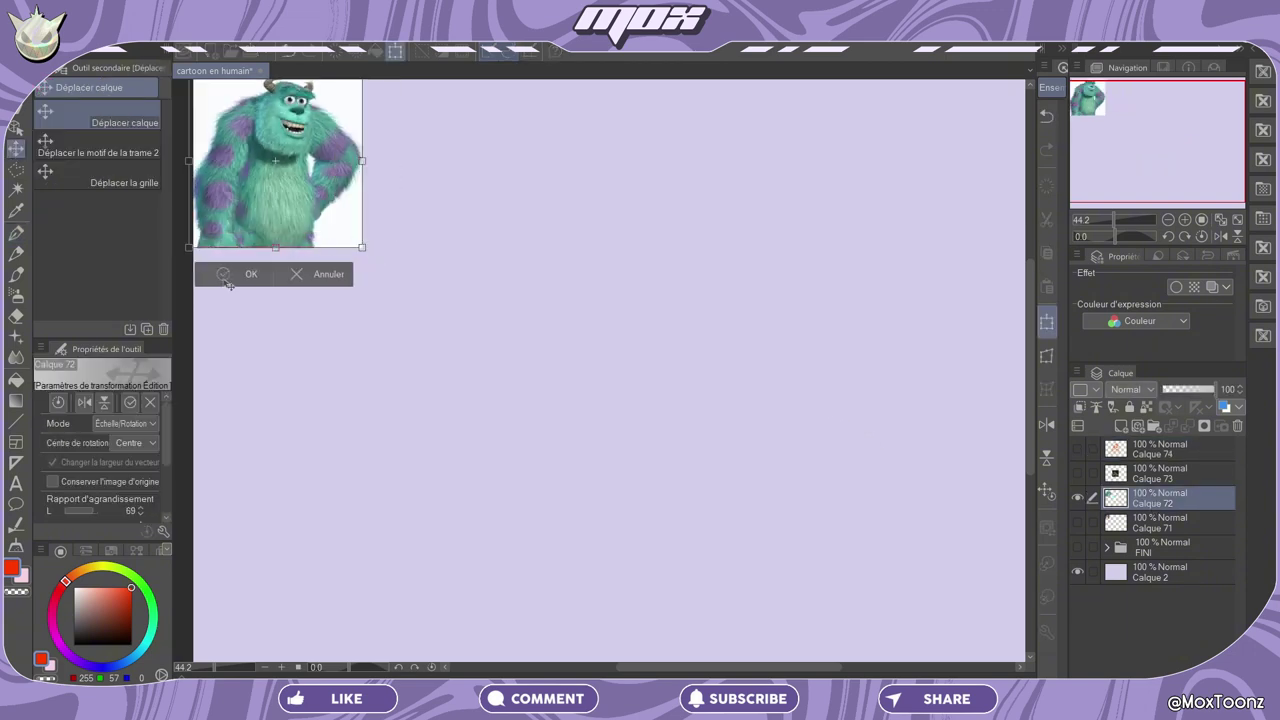
{"action": "left_click", "coordinate": [228, 281]}
- Add a new layer and rough in the second character's jaw and lower-lip crease with the Plume G pen
{"action": "left_click", "coordinate": [16, 235]}
{"action": "left_click", "coordinate": [1121, 426]}
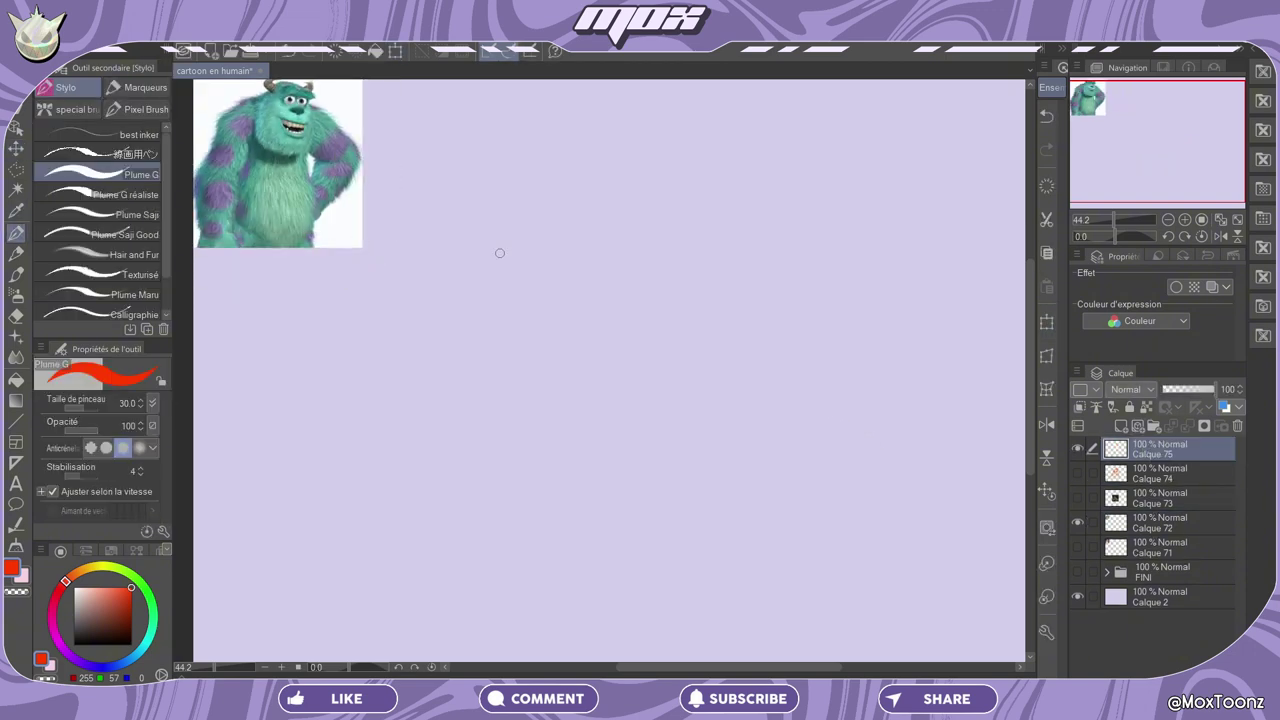
{"action": "mouse_move", "coordinate": [262, 108]}
{"action": "left_mouse_down"}
{"action": "mouse_move", "coordinate": [259, 155]}
{"action": "mouse_move", "coordinate": [311, 120]}
{"action": "left_mouse_up"}
{"action": "left_click", "coordinate": [1046, 113]}
{"action": "left_click", "coordinate": [1049, 118]}
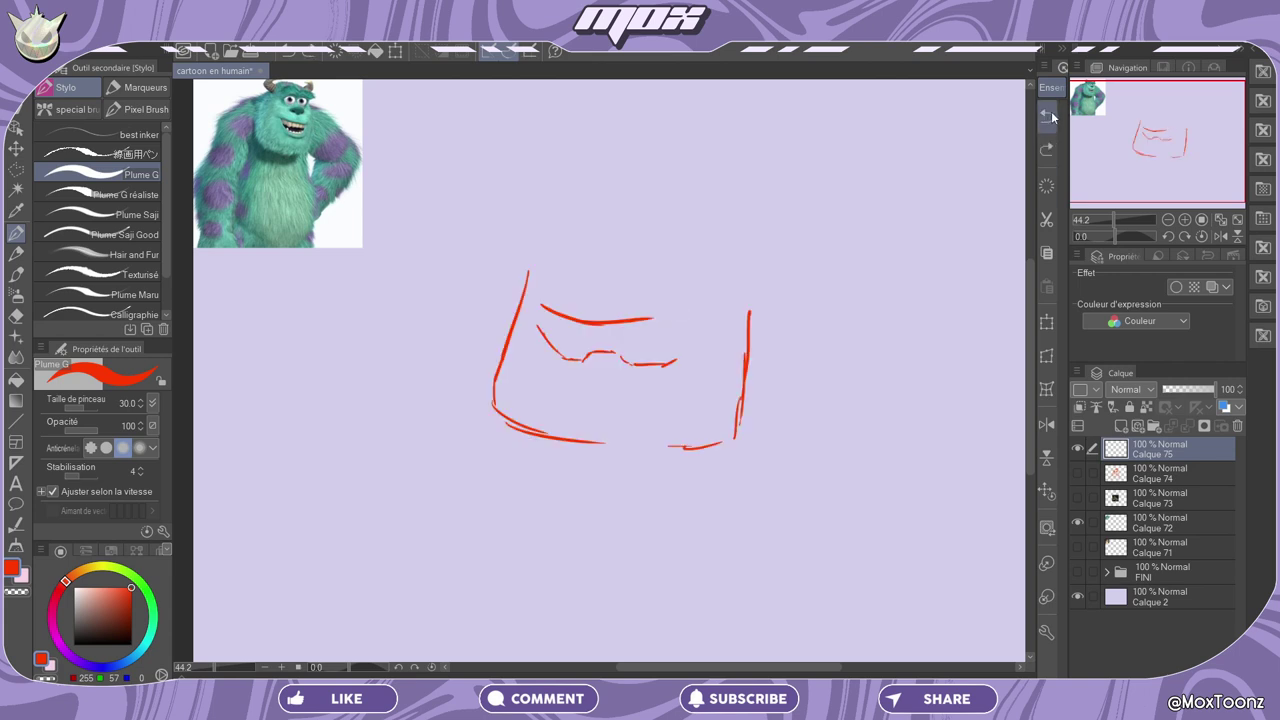
{"action": "left_click", "coordinate": [1049, 118]}
{"action": "left_click", "coordinate": [1049, 118]}
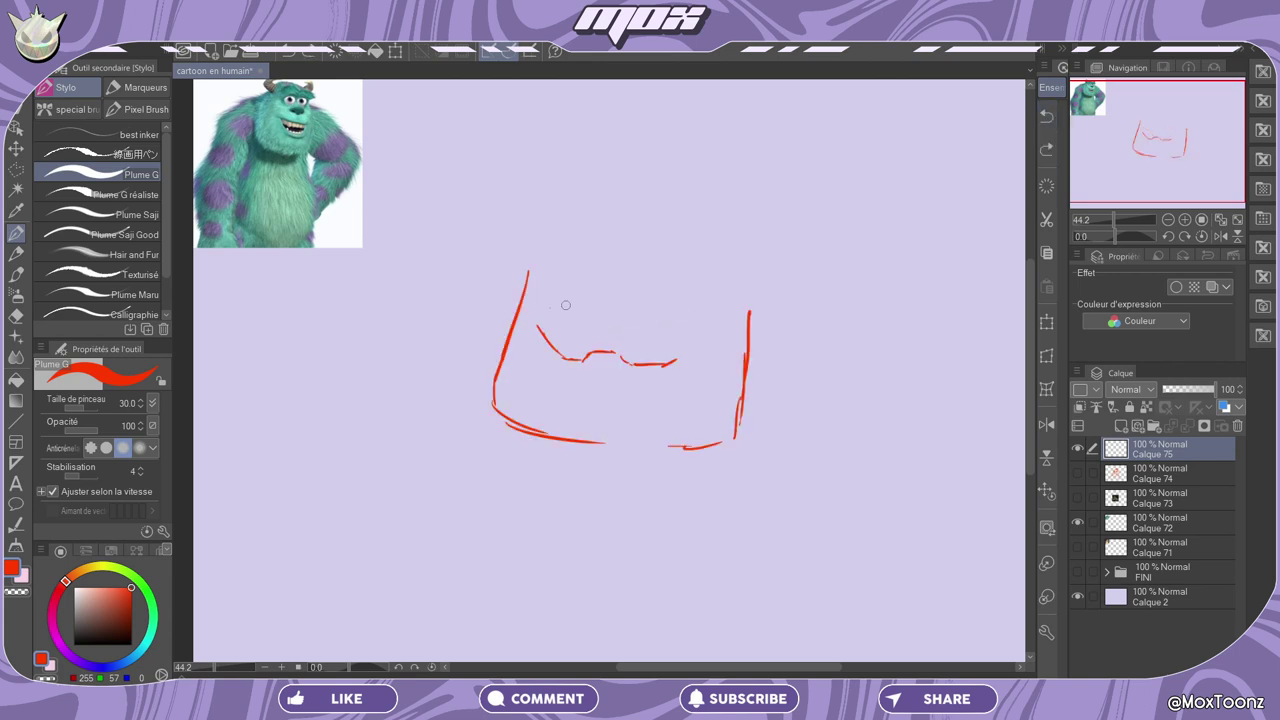
- Sketch a wide grinning mouth outline above the lip crease and thicken its edges
{"action": "left_click_drag", "start_coordinate": [558, 308], "coordinate": [680, 284]}
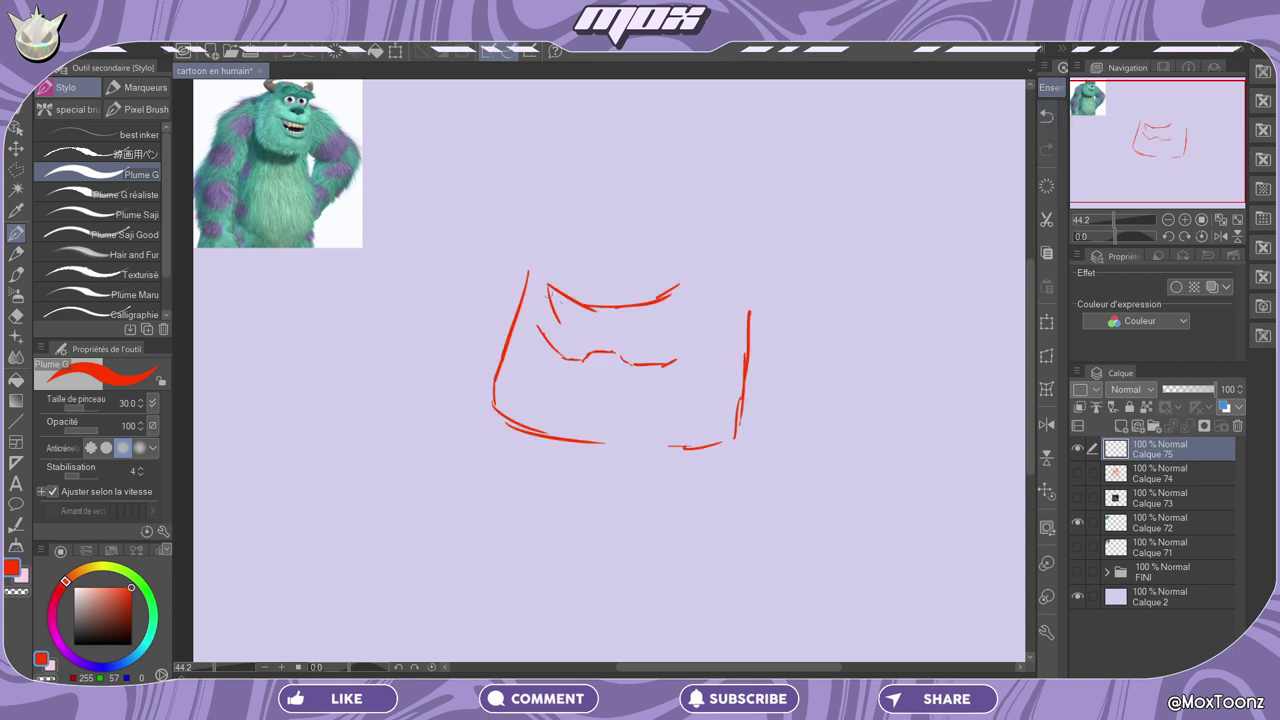
{"action": "mouse_move", "coordinate": [548, 288]}
{"action": "left_mouse_down"}
{"action": "mouse_move", "coordinate": [562, 335]}
{"action": "mouse_move", "coordinate": [640, 340]}
{"action": "mouse_move", "coordinate": [676, 306]}
{"action": "left_mouse_up"}
{"action": "left_click_drag", "start_coordinate": [622, 344], "coordinate": [689, 291]}
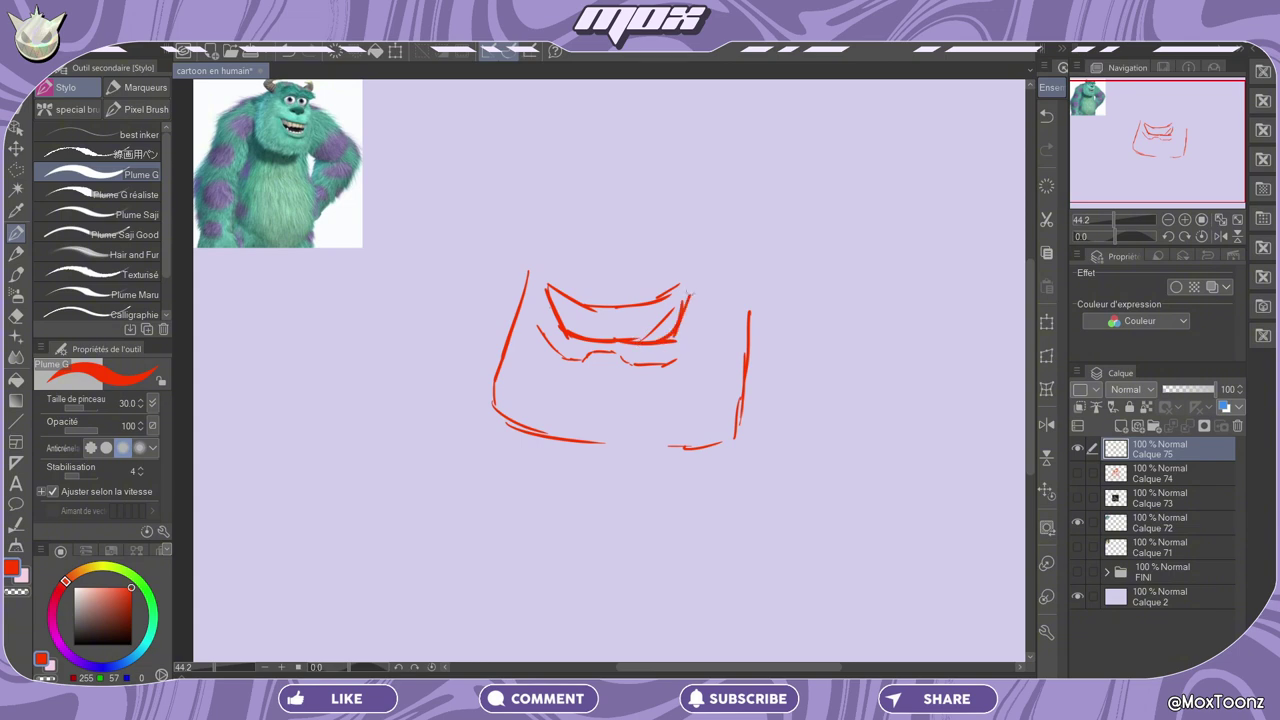
{"action": "left_click_drag", "start_coordinate": [566, 328], "coordinate": [666, 340]}
{"action": "mouse_move", "coordinate": [549, 289]}
{"action": "left_mouse_down"}
{"action": "mouse_move", "coordinate": [632, 310]}
{"action": "mouse_move", "coordinate": [688, 286]}
{"action": "left_mouse_up"}
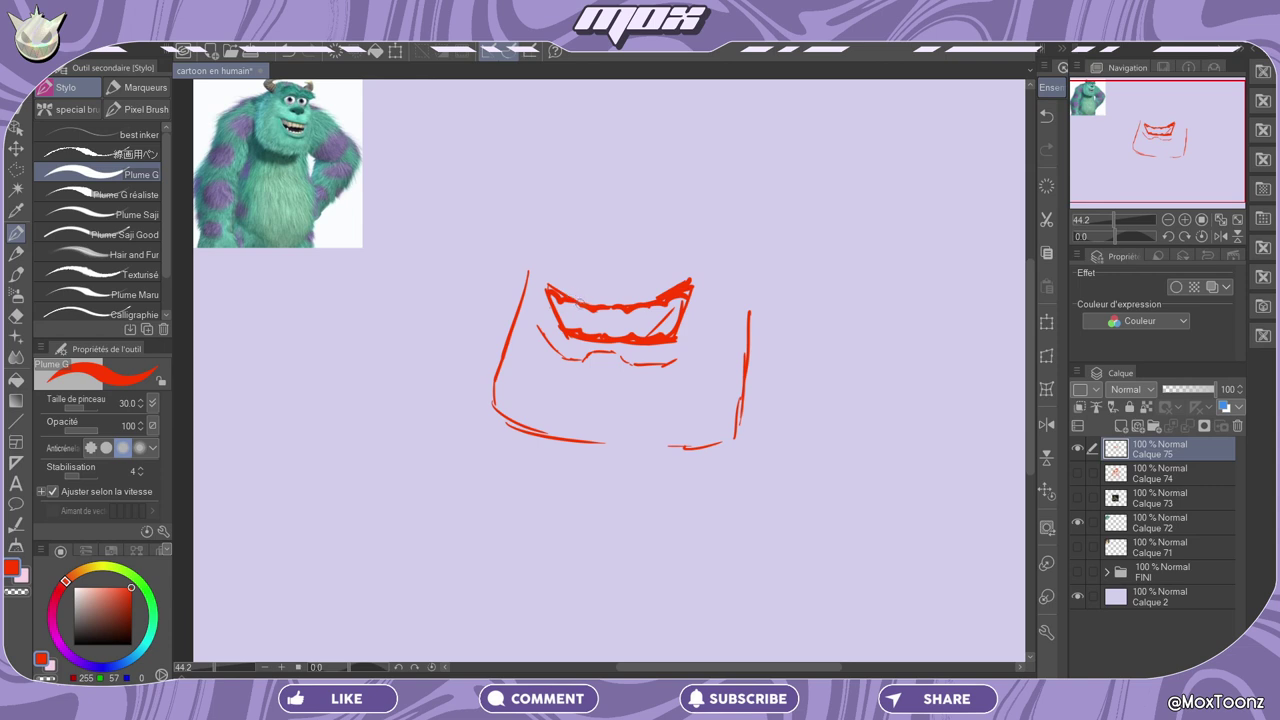
- Draw vertical and horizontal dividing lines inside the grin to form two rows of teeth
{"action": "left_click_drag", "start_coordinate": [584, 305], "coordinate": [584, 332]}
{"action": "left_click_drag", "start_coordinate": [607, 306], "coordinate": [607, 334]}
{"action": "left_click_drag", "start_coordinate": [630, 306], "coordinate": [630, 335]}
{"action": "mouse_move", "coordinate": [656, 304]}
{"action": "left_mouse_down"}
{"action": "mouse_move", "coordinate": [656, 335]}
{"action": "mouse_move", "coordinate": [672, 334]}
{"action": "left_mouse_up"}
{"action": "left_click", "coordinate": [1047, 117]}
{"action": "mouse_move", "coordinate": [552, 309]}
{"action": "left_mouse_down"}
{"action": "mouse_move", "coordinate": [652, 328]}
{"action": "mouse_move", "coordinate": [628, 323]}
{"action": "mouse_move", "coordinate": [680, 314]}
{"action": "left_mouse_up"}
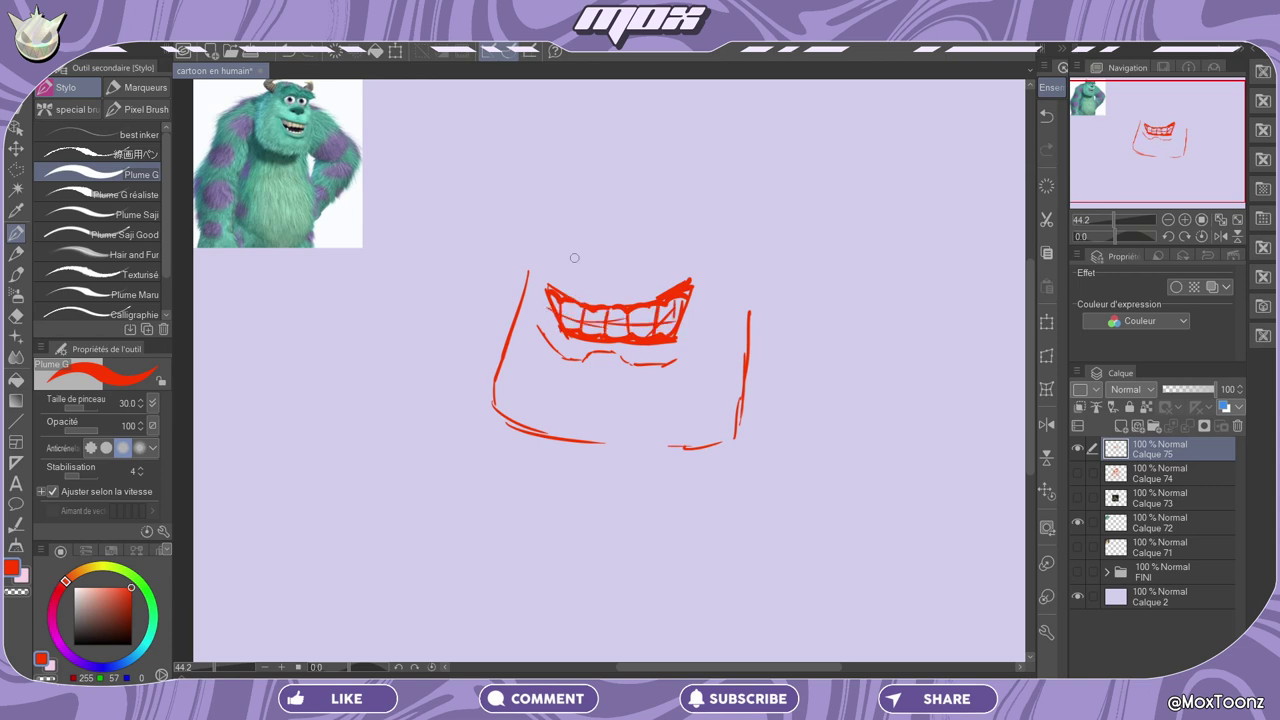
- Outline the area around the mouth, edge the beard with jagged fur and add the nose's nostrils
{"action": "left_click_drag", "start_coordinate": [534, 321], "coordinate": [533, 281]}
{"action": "mouse_move", "coordinate": [543, 267]}
{"action": "left_mouse_down"}
{"action": "mouse_move", "coordinate": [568, 281]}
{"action": "mouse_move", "coordinate": [608, 260]}
{"action": "left_mouse_up"}
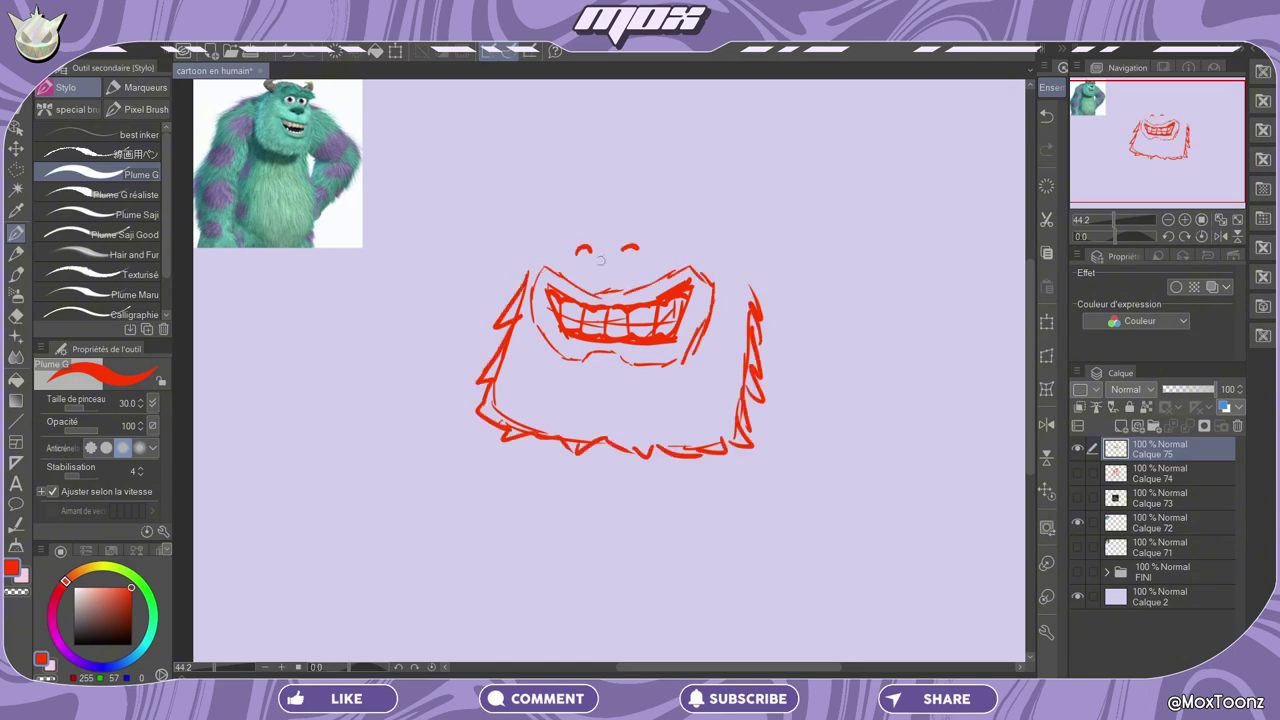
{"action": "left_click_drag", "start_coordinate": [567, 255], "coordinate": [563, 246]}
{"action": "left_click_drag", "start_coordinate": [649, 248], "coordinate": [630, 239]}
{"action": "left_click", "coordinate": [16, 171]}
{"action": "left_click", "coordinate": [96, 174]}
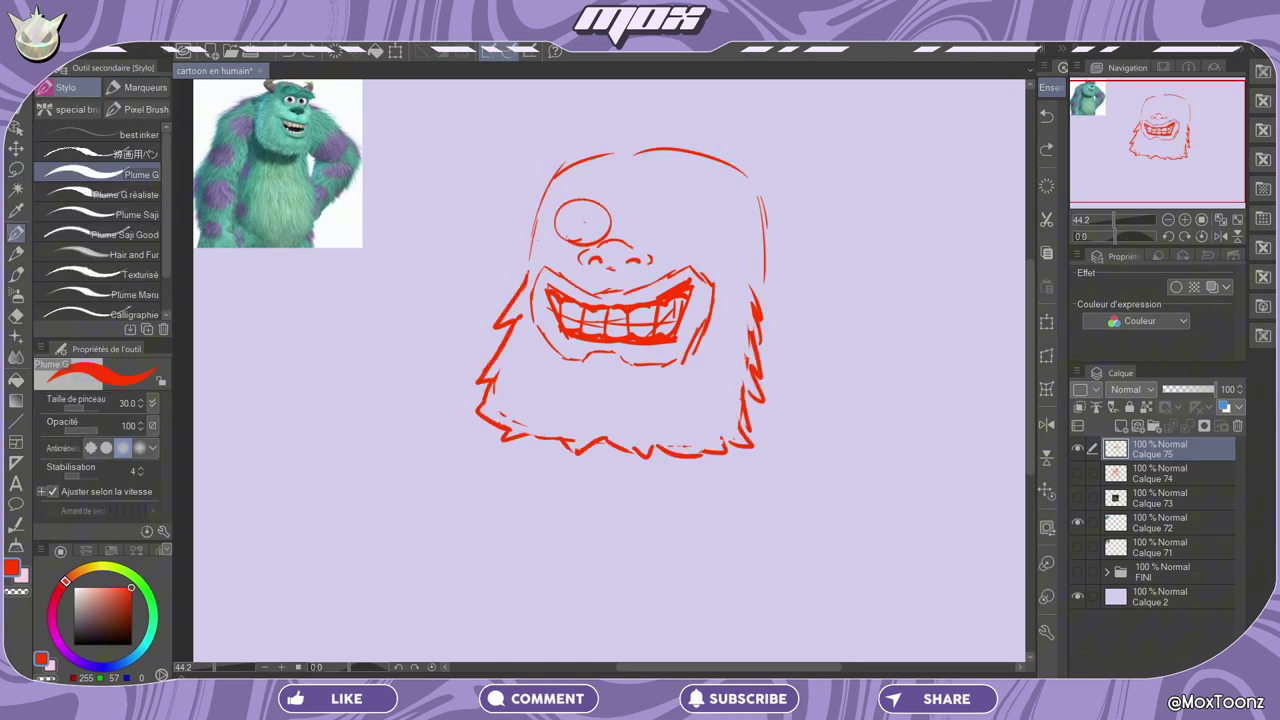
- Draw two large round eyes with small pupils above the nose and thicken their lower edges
{"action": "left_click_drag", "start_coordinate": [564, 208], "coordinate": [569, 240]}
{"action": "left_click_drag", "start_coordinate": [654, 225], "coordinate": [681, 202]}
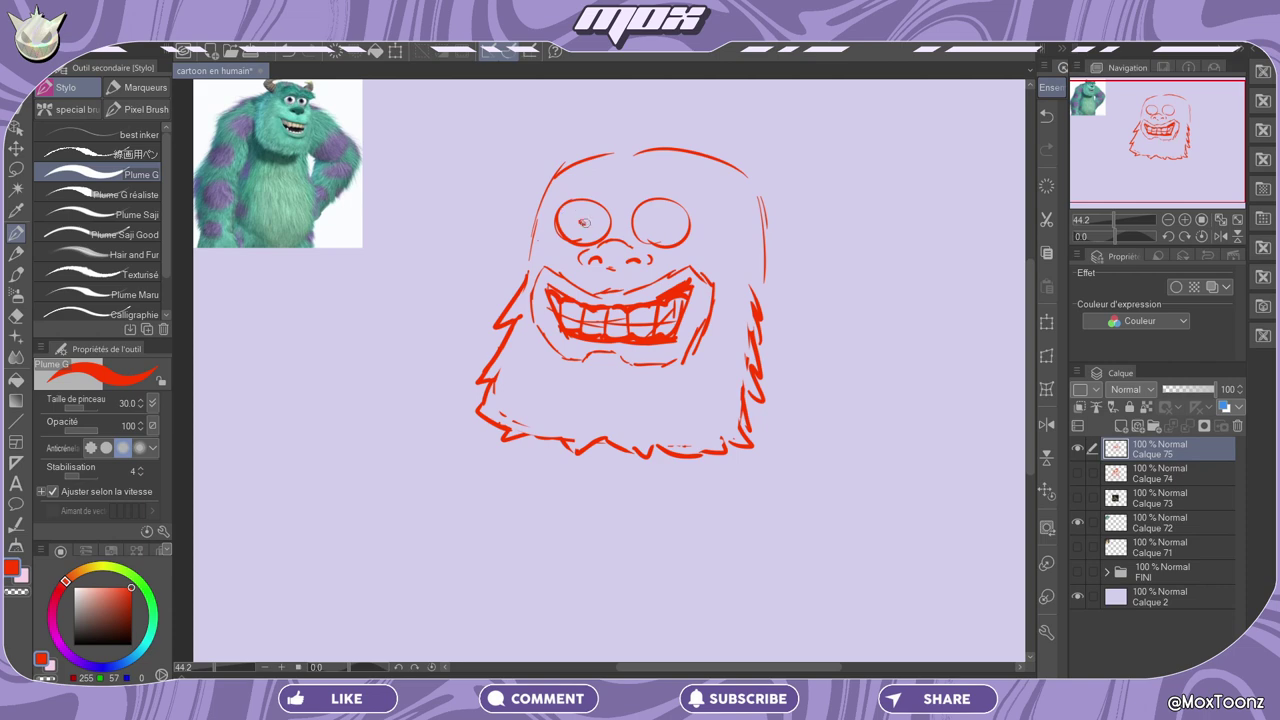
{"action": "mouse_move", "coordinate": [661, 221]}
{"action": "left_mouse_down"}
{"action": "mouse_move", "coordinate": [578, 242]}
{"action": "mouse_move", "coordinate": [650, 250]}
{"action": "left_mouse_up"}
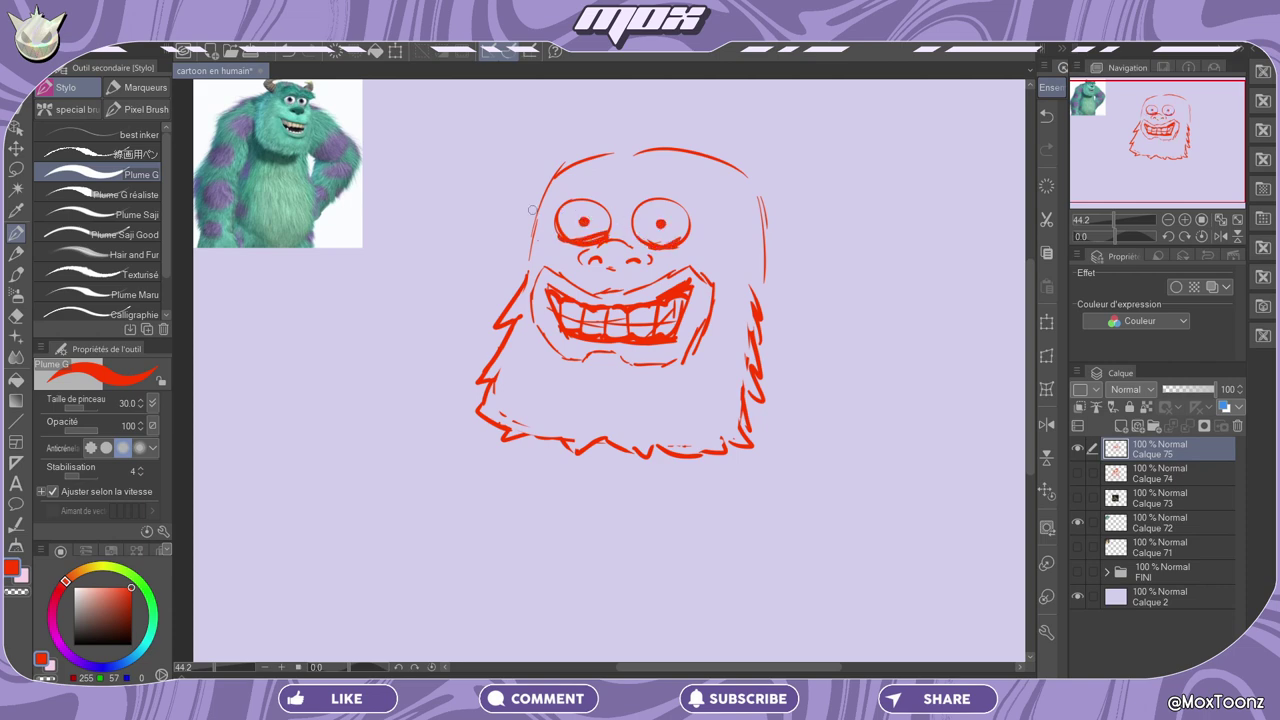
{"action": "key", "text": "ctrl+z"}
{"action": "left_click_drag", "start_coordinate": [554, 234], "coordinate": [590, 244]}
{"action": "left_click_drag", "start_coordinate": [678, 237], "coordinate": [642, 250]}
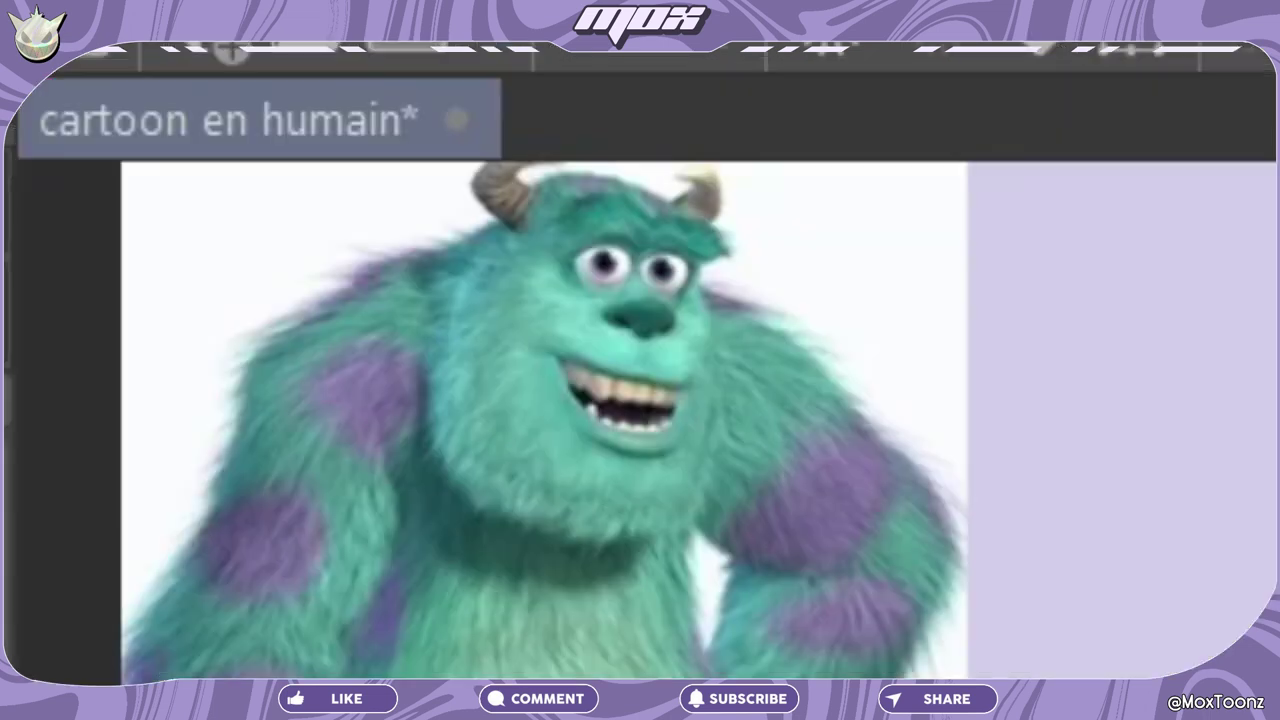
- Draw thick, filled bushy eyebrows above the eyes and define the side of the face down to the beard
{"action": "mouse_move", "coordinate": [652, 188]}
{"action": "left_mouse_down"}
{"action": "mouse_move", "coordinate": [664, 172]}
{"action": "mouse_move", "coordinate": [688, 176]}
{"action": "mouse_move", "coordinate": [727, 203]}
{"action": "left_mouse_up"}
{"action": "left_click_drag", "start_coordinate": [538, 196], "coordinate": [520, 290]}
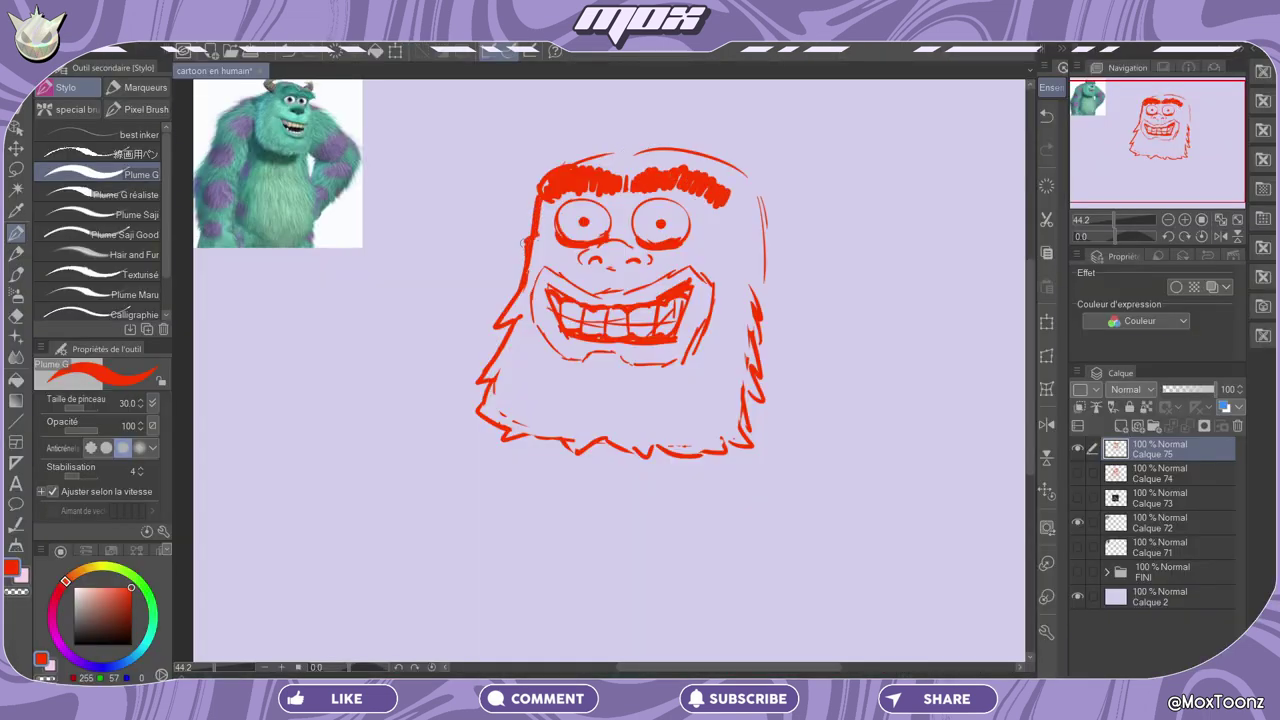
{"action": "left_click_drag", "start_coordinate": [522, 240], "coordinate": [528, 290]}
{"action": "left_click_drag", "start_coordinate": [544, 170], "coordinate": [538, 236]}
- Draw a pointed ear beside the head, then the sideburn and moustache lines running across the face
{"action": "left_click_drag", "start_coordinate": [790, 219], "coordinate": [757, 290]}
{"action": "left_click_drag", "start_coordinate": [766, 240], "coordinate": [765, 270]}
{"action": "mouse_move", "coordinate": [771, 236]}
{"action": "left_mouse_down"}
{"action": "mouse_move", "coordinate": [790, 230]}
{"action": "mouse_move", "coordinate": [774, 268]}
{"action": "left_mouse_up"}
{"action": "left_click_drag", "start_coordinate": [736, 168], "coordinate": [746, 240]}
{"action": "left_click_drag", "start_coordinate": [530, 250], "coordinate": [610, 278]}
{"action": "left_click_drag", "start_coordinate": [640, 268], "coordinate": [746, 240]}
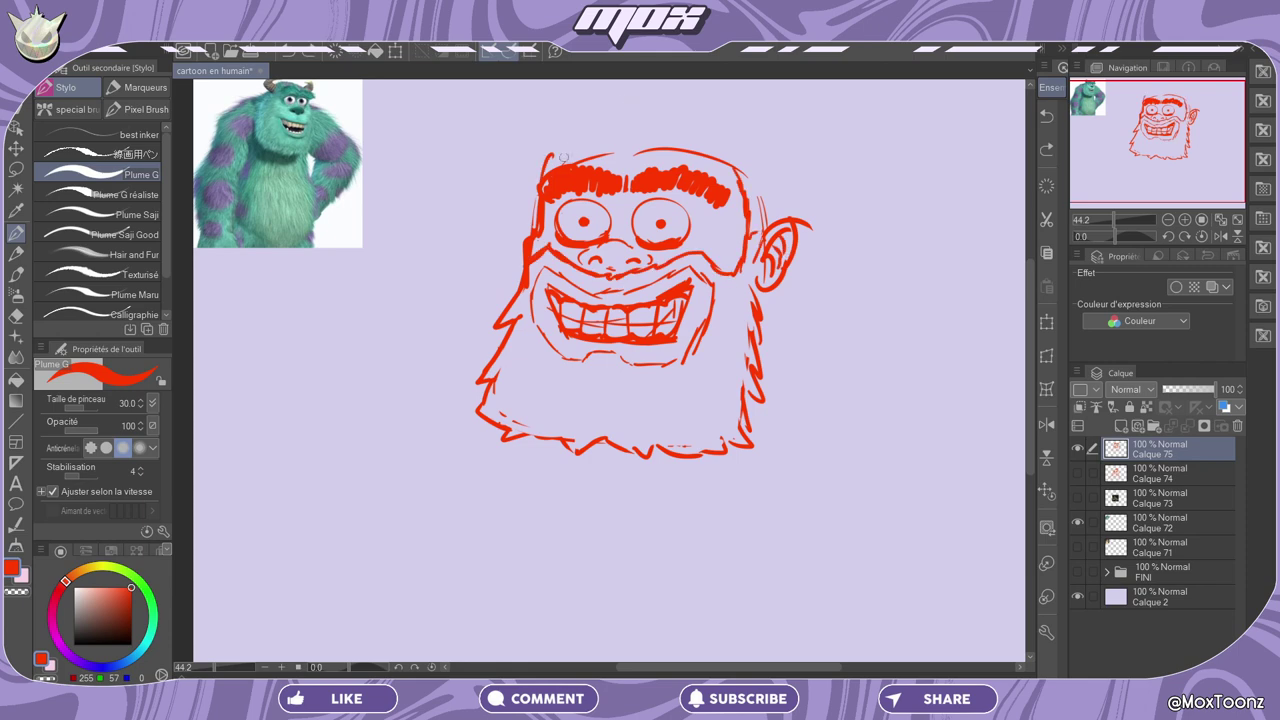
- Sketch swept-back hair on top of the head with horn-like curled tufts on both sides
{"action": "mouse_move", "coordinate": [523, 120]}
{"action": "left_mouse_down"}
{"action": "mouse_move", "coordinate": [580, 155]}
{"action": "mouse_move", "coordinate": [614, 121]}
{"action": "left_mouse_up"}
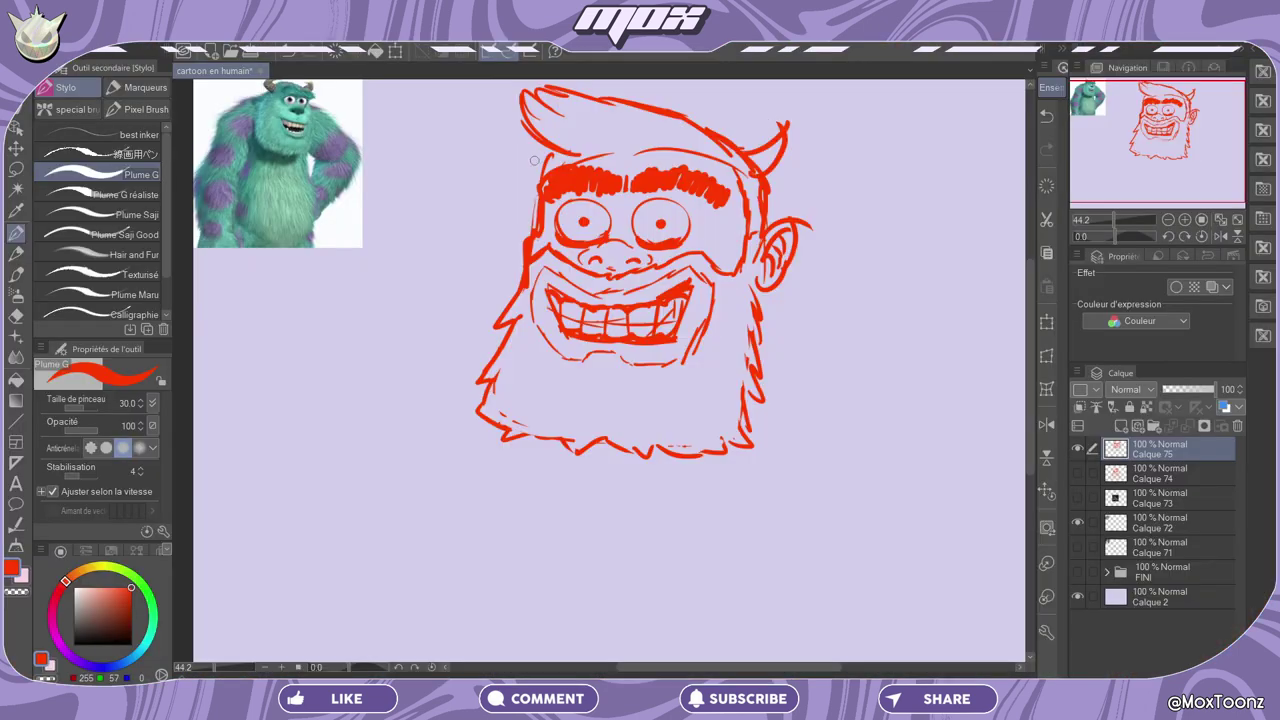
{"action": "left_click_drag", "start_coordinate": [548, 146], "coordinate": [503, 160]}
{"action": "left_click_drag", "start_coordinate": [548, 92], "coordinate": [500, 175]}
{"action": "left_click_drag", "start_coordinate": [765, 120], "coordinate": [775, 165]}
- Sketch the neck muscles and broad sloping shoulders on both sides of the beard
{"action": "left_click_drag", "start_coordinate": [515, 265], "coordinate": [465, 325]}
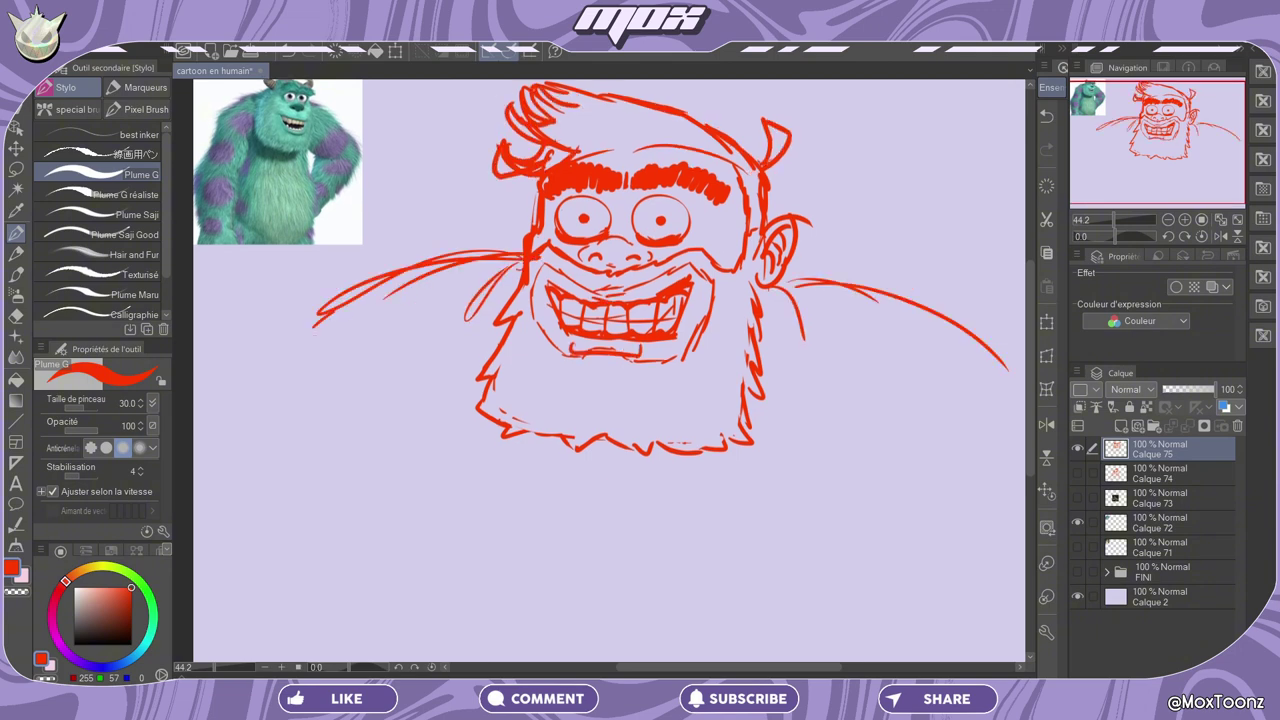
{"action": "left_click_drag", "start_coordinate": [448, 265], "coordinate": [377, 287]}
{"action": "left_click_drag", "start_coordinate": [523, 266], "coordinate": [429, 312]}
{"action": "left_click_drag", "start_coordinate": [530, 263], "coordinate": [567, 272]}
{"action": "mouse_move", "coordinate": [730, 281]}
{"action": "left_mouse_down"}
{"action": "mouse_move", "coordinate": [771, 278]}
{"action": "mouse_move", "coordinate": [860, 352]}
{"action": "left_mouse_up"}
{"action": "mouse_move", "coordinate": [782, 280]}
{"action": "left_mouse_down"}
{"action": "mouse_move", "coordinate": [874, 338]}
{"action": "mouse_move", "coordinate": [1012, 347]}
{"action": "left_mouse_up"}
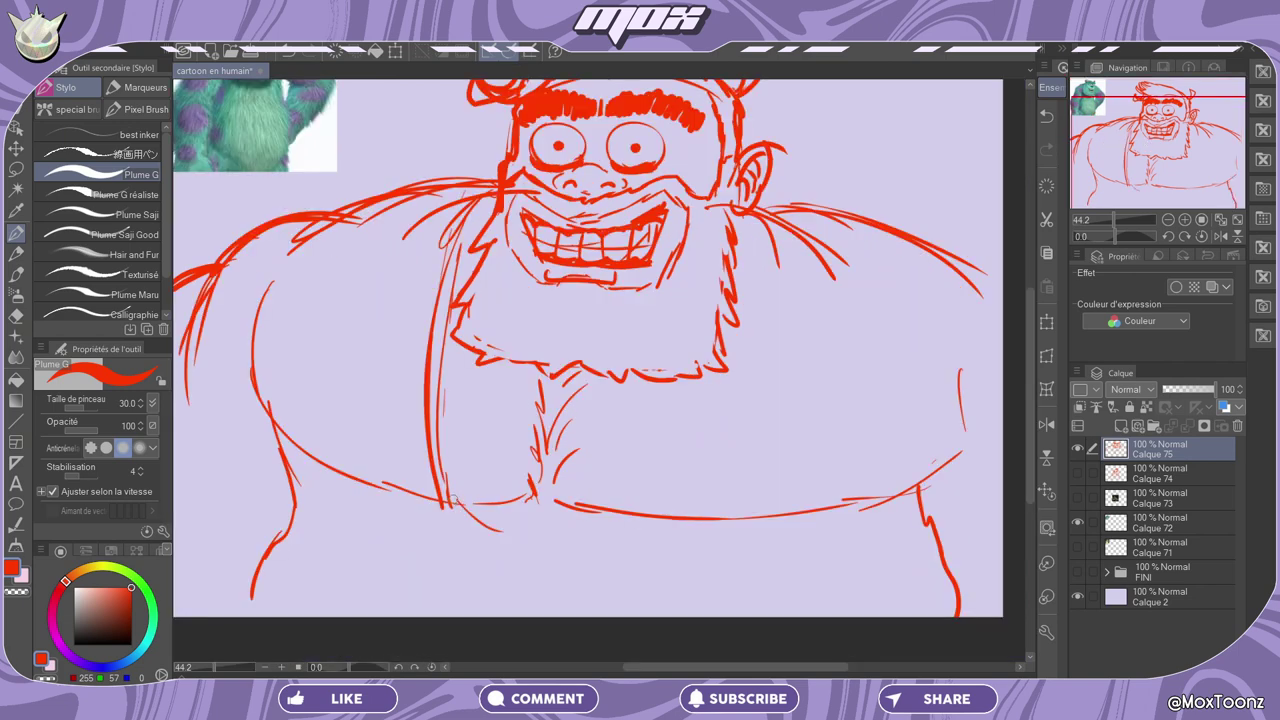
- Sketch a deep U-shaped neckline across the chest below the beard
{"action": "mouse_move", "coordinate": [462, 507]}
{"action": "left_mouse_down"}
{"action": "mouse_move", "coordinate": [584, 543]}
{"action": "mouse_move", "coordinate": [620, 519]}
{"action": "left_mouse_up"}
{"action": "left_click_drag", "start_coordinate": [670, 385], "coordinate": [618, 522]}
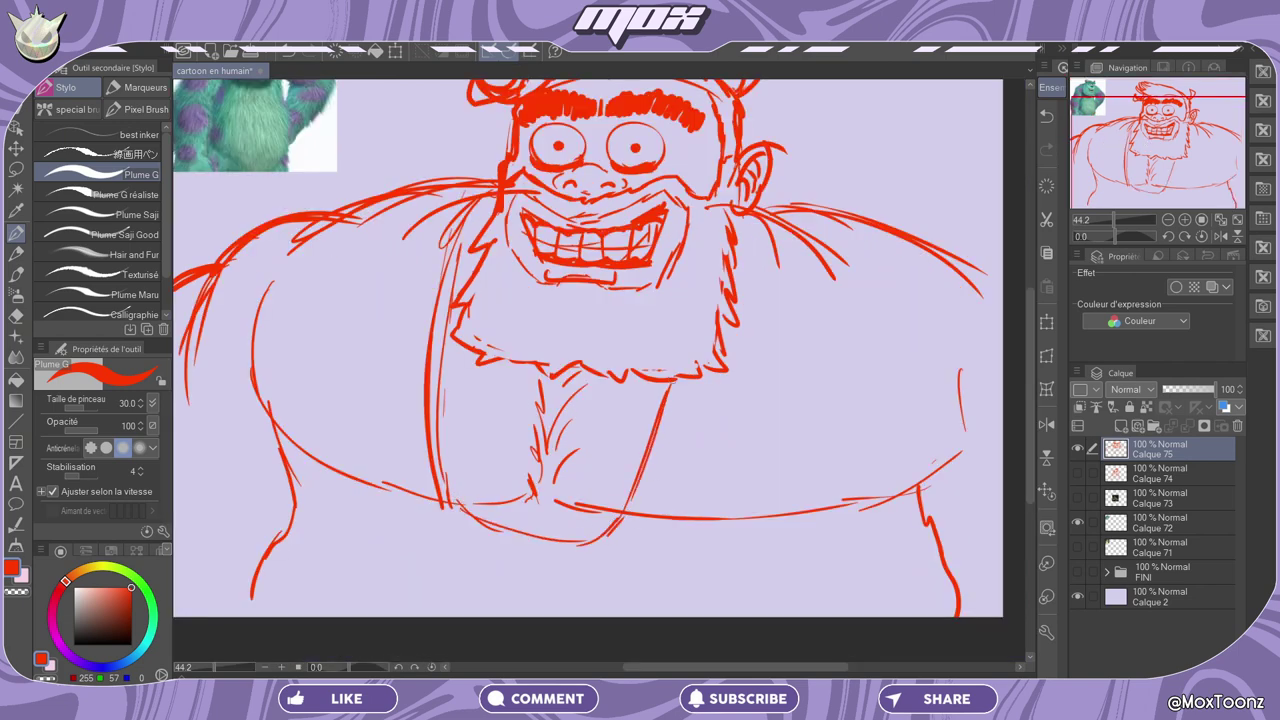
- Undo the last neckline strokes and redraw the tank top strap's edge down from the beard to the chest line
{"action": "key", "text": "ctrl+z"}
{"action": "key", "text": "ctrl+z"}
{"action": "key", "text": "ctrl+z"}
{"action": "left_click_drag", "start_coordinate": [713, 376], "coordinate": [698, 518]}
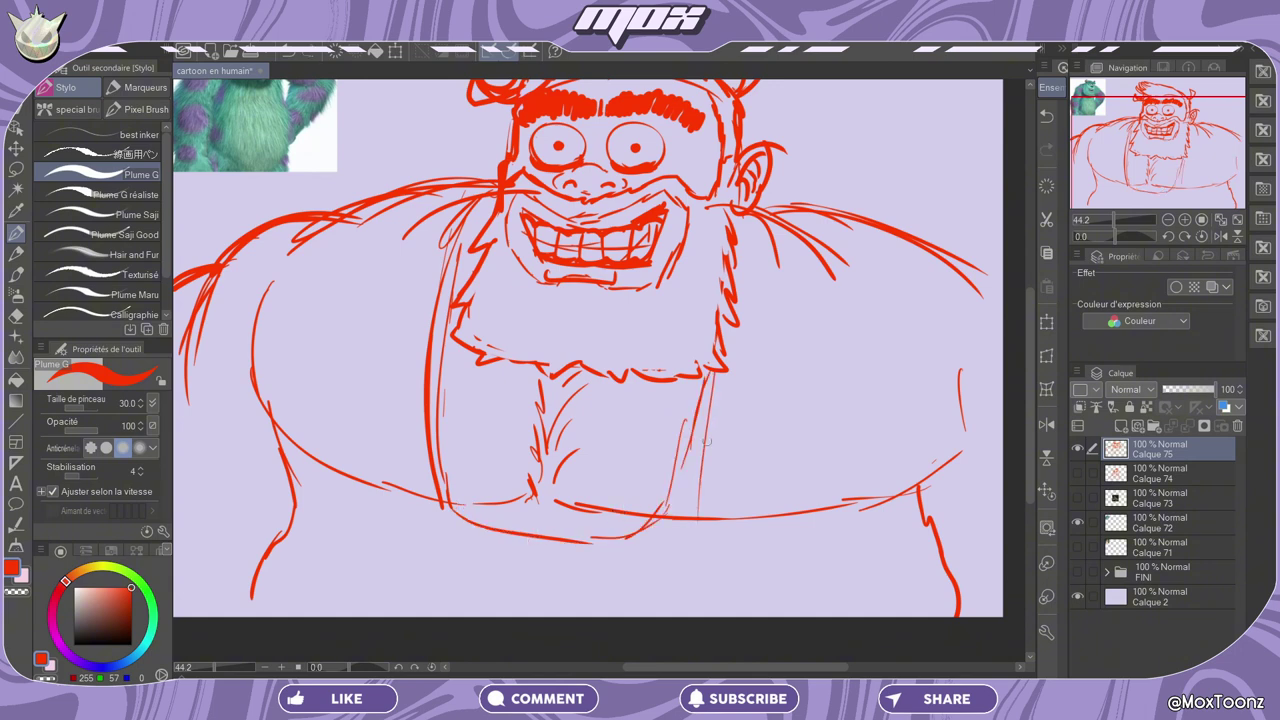
- Sketch the tank top's side edges curving outward below the chest, plus the nipples and lower arm contours
{"action": "mouse_move", "coordinate": [702, 442]}
{"action": "left_mouse_down"}
{"action": "mouse_move", "coordinate": [697, 533]}
{"action": "mouse_move", "coordinate": [790, 610]}
{"action": "left_mouse_up"}
{"action": "left_click_drag", "start_coordinate": [440, 498], "coordinate": [362, 615]}
{"action": "mouse_move", "coordinate": [300, 506]}
{"action": "left_mouse_down"}
{"action": "mouse_move", "coordinate": [262, 564]}
{"action": "mouse_move", "coordinate": [332, 584]}
{"action": "left_mouse_up"}
{"action": "left_click", "coordinate": [690, 538]}
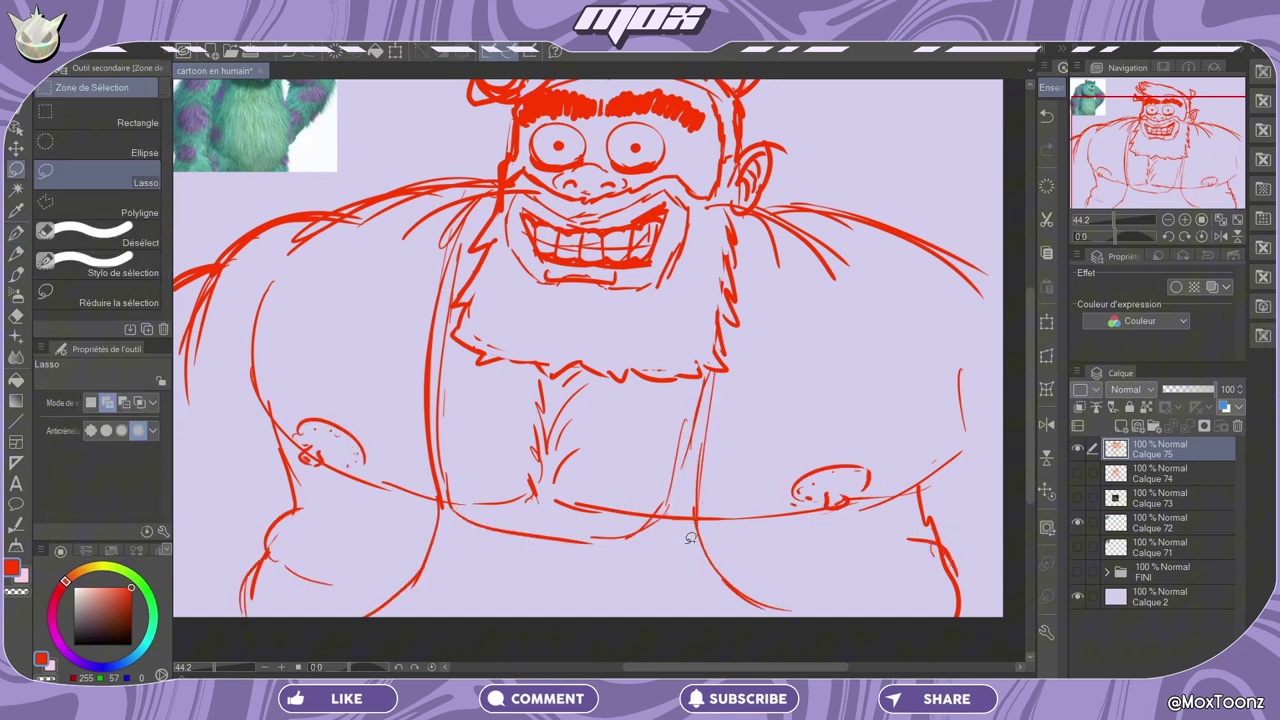
{"action": "key", "text": "ctrl+minus"}
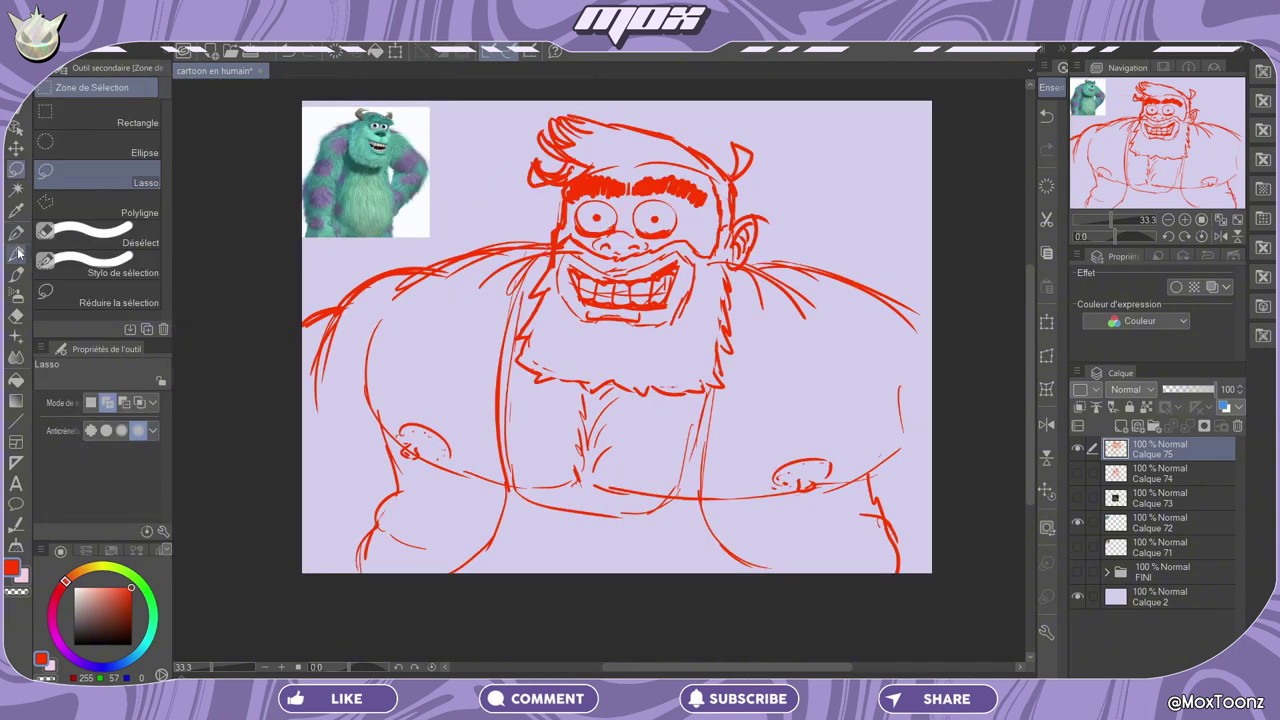
- Move the Calque 73 reference image into the canvas's upper-left corner, scale it down, and add a new layer for the sketch
{"action": "key", "text": "p"}
{"action": "left_click_drag", "start_coordinate": [1148, 136], "coordinate": [1168, 126]}
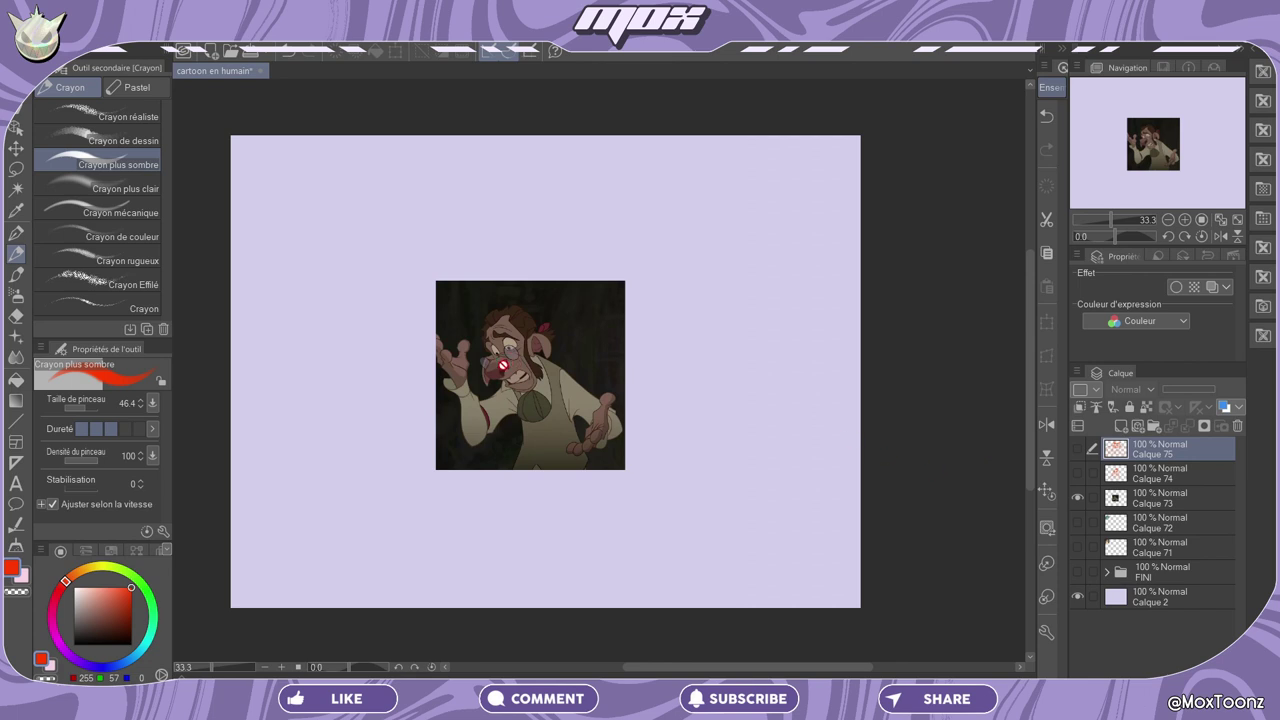
{"action": "scroll", "coordinate": [503, 366], "scroll_direction": "up", "scroll_amount": 1}
{"action": "scroll", "coordinate": [670, 395], "scroll_direction": "down", "scroll_amount": 1}
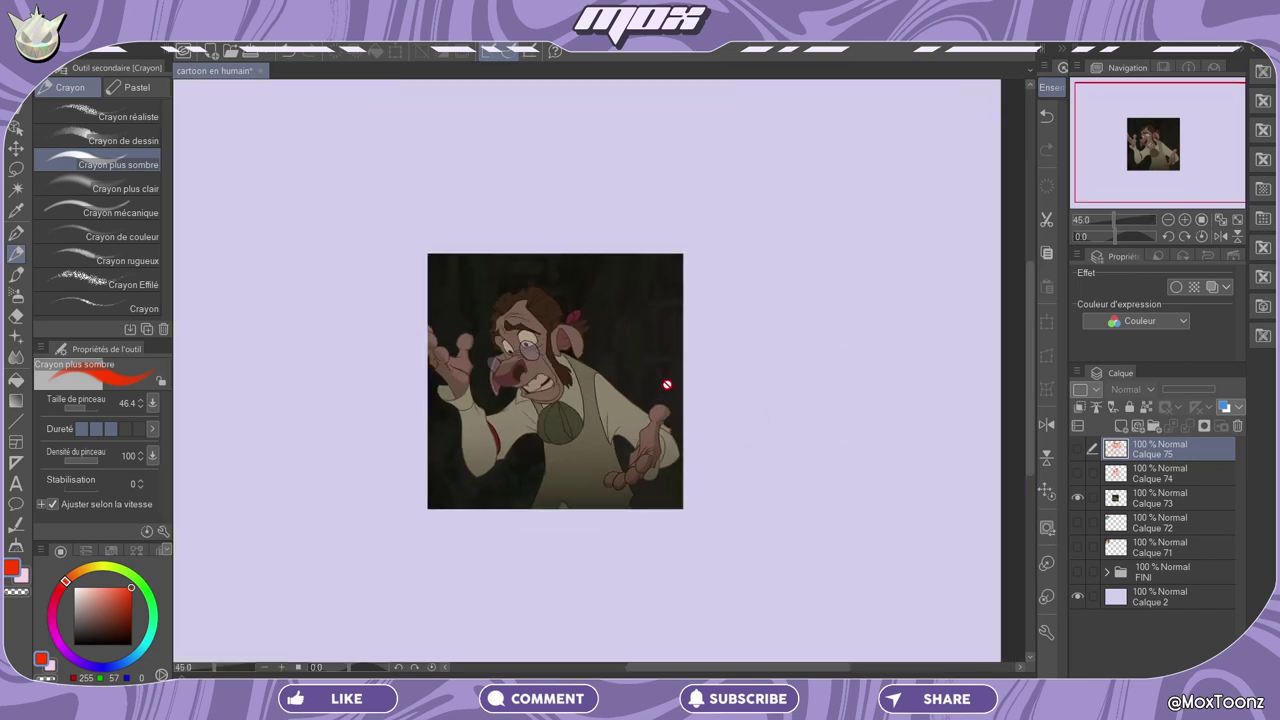
{"action": "left_click", "coordinate": [1140, 497]}
{"action": "key", "text": "k"}
{"action": "left_click_drag", "start_coordinate": [746, 485], "coordinate": [486, 300]}
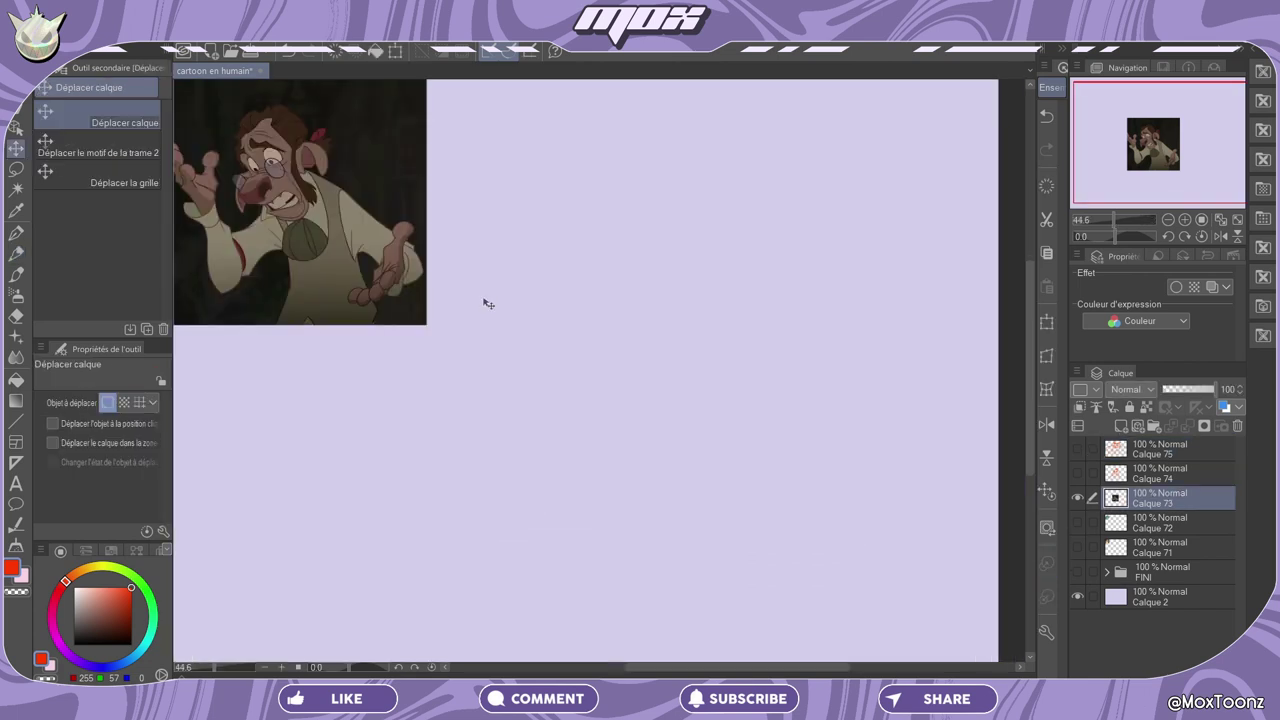
{"action": "left_click", "coordinate": [1049, 323]}
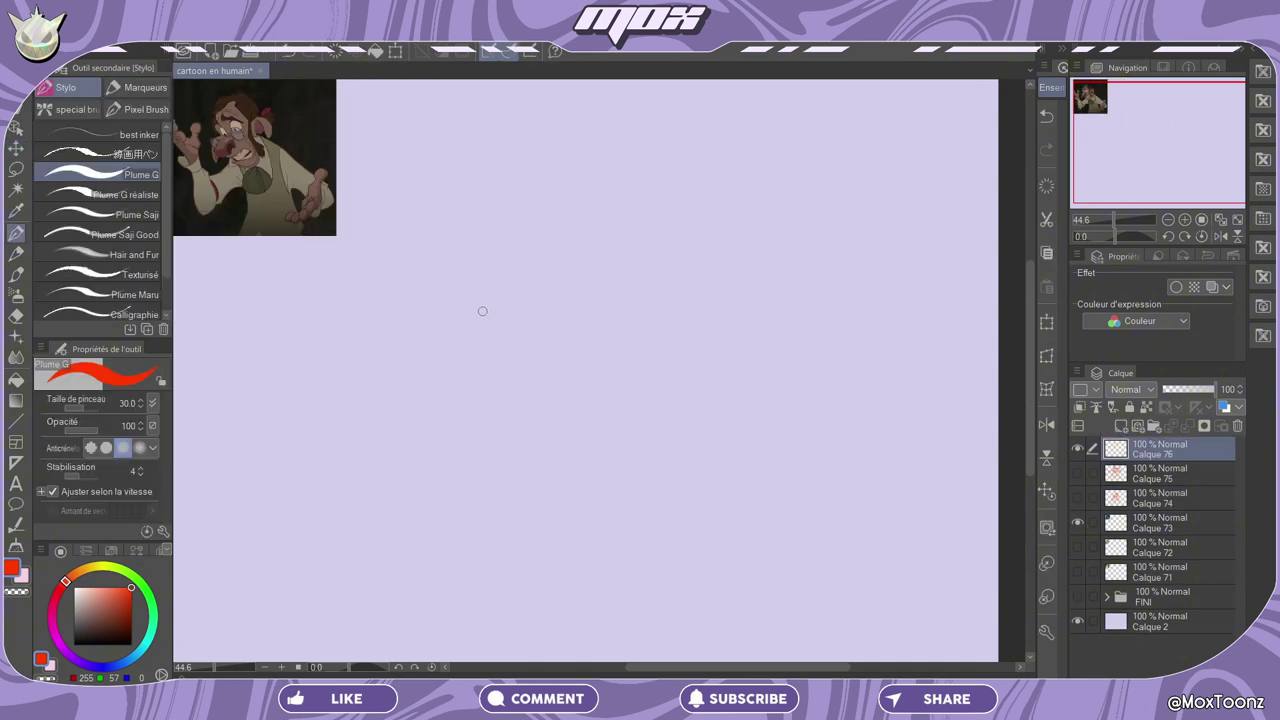
- Sketch a three-quarter head outline beside the reference image and add a large bulbous nose with nostrils
{"action": "mouse_move", "coordinate": [488, 343]}
{"action": "left_mouse_down"}
{"action": "mouse_move", "coordinate": [477, 314]}
{"action": "mouse_move", "coordinate": [487, 272]}
{"action": "left_mouse_up"}
{"action": "mouse_move", "coordinate": [484, 272]}
{"action": "left_mouse_down"}
{"action": "mouse_move", "coordinate": [580, 204]}
{"action": "mouse_move", "coordinate": [638, 216]}
{"action": "mouse_move", "coordinate": [668, 270]}
{"action": "mouse_move", "coordinate": [626, 431]}
{"action": "mouse_move", "coordinate": [455, 415]}
{"action": "left_mouse_up"}
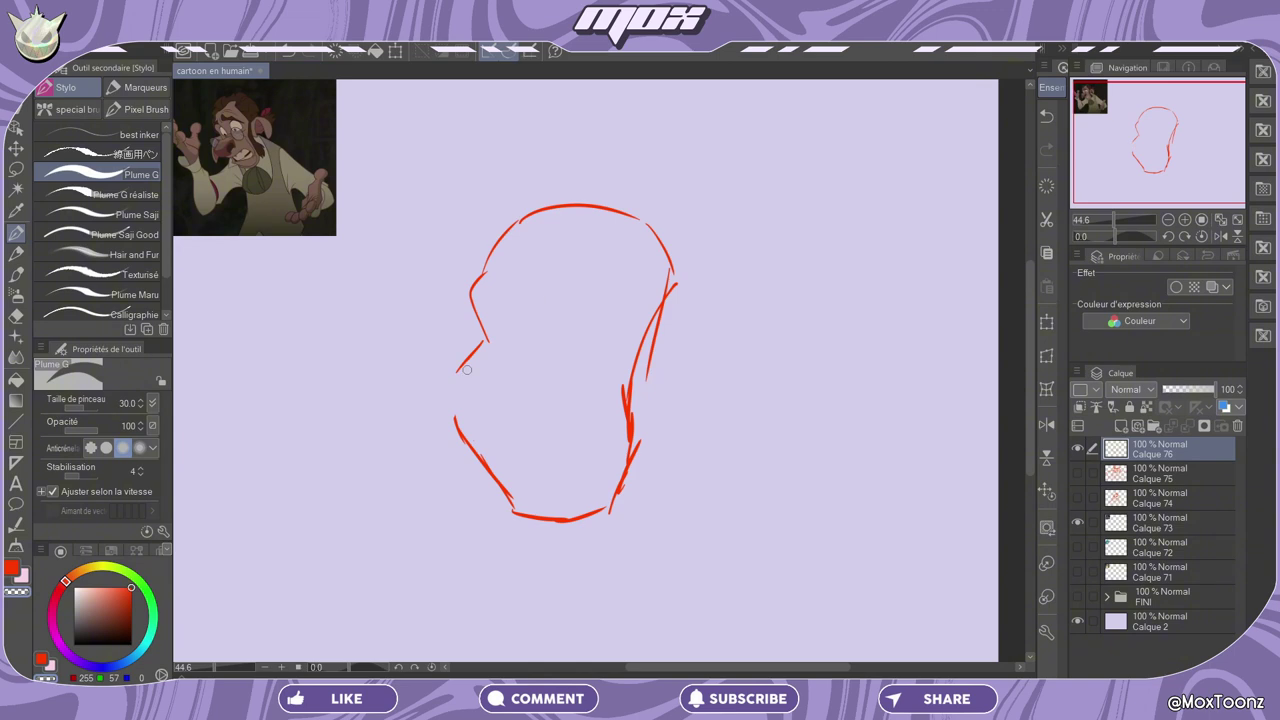
{"action": "mouse_move", "coordinate": [443, 413]}
{"action": "left_mouse_down"}
{"action": "mouse_move", "coordinate": [535, 406]}
{"action": "mouse_move", "coordinate": [420, 409]}
{"action": "left_mouse_up"}
{"action": "left_click_drag", "start_coordinate": [420, 409], "coordinate": [482, 362]}
{"action": "mouse_move", "coordinate": [549, 388]}
{"action": "left_mouse_down"}
{"action": "mouse_move", "coordinate": [535, 418]}
{"action": "mouse_move", "coordinate": [526, 405]}
{"action": "left_mouse_up"}
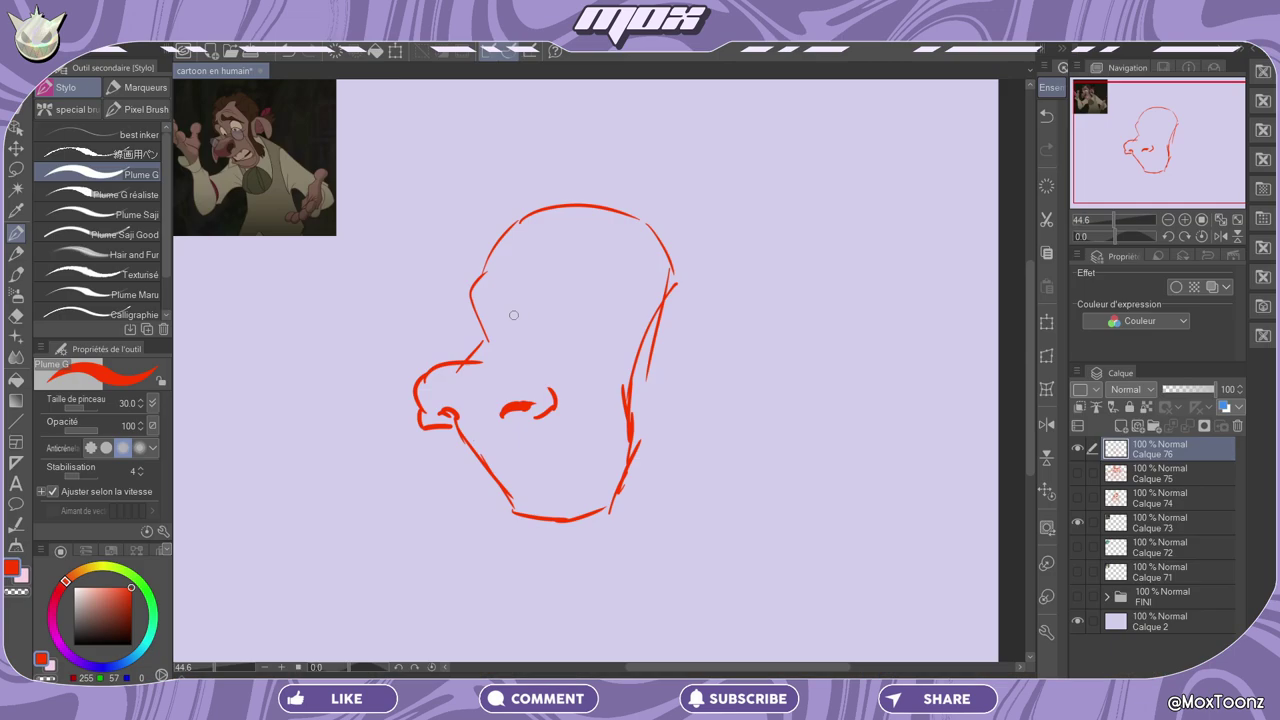
- Draw the curved nose bridge, the upper lip and the downturned mouth line
{"action": "left_click_drag", "start_coordinate": [514, 303], "coordinate": [484, 342]}
{"action": "mouse_move", "coordinate": [519, 348]}
{"action": "left_mouse_down"}
{"action": "mouse_move", "coordinate": [462, 366]}
{"action": "mouse_move", "coordinate": [500, 359]}
{"action": "left_mouse_up"}
{"action": "left_click_drag", "start_coordinate": [454, 424], "coordinate": [576, 466]}
{"action": "left_click_drag", "start_coordinate": [572, 477], "coordinate": [590, 472]}
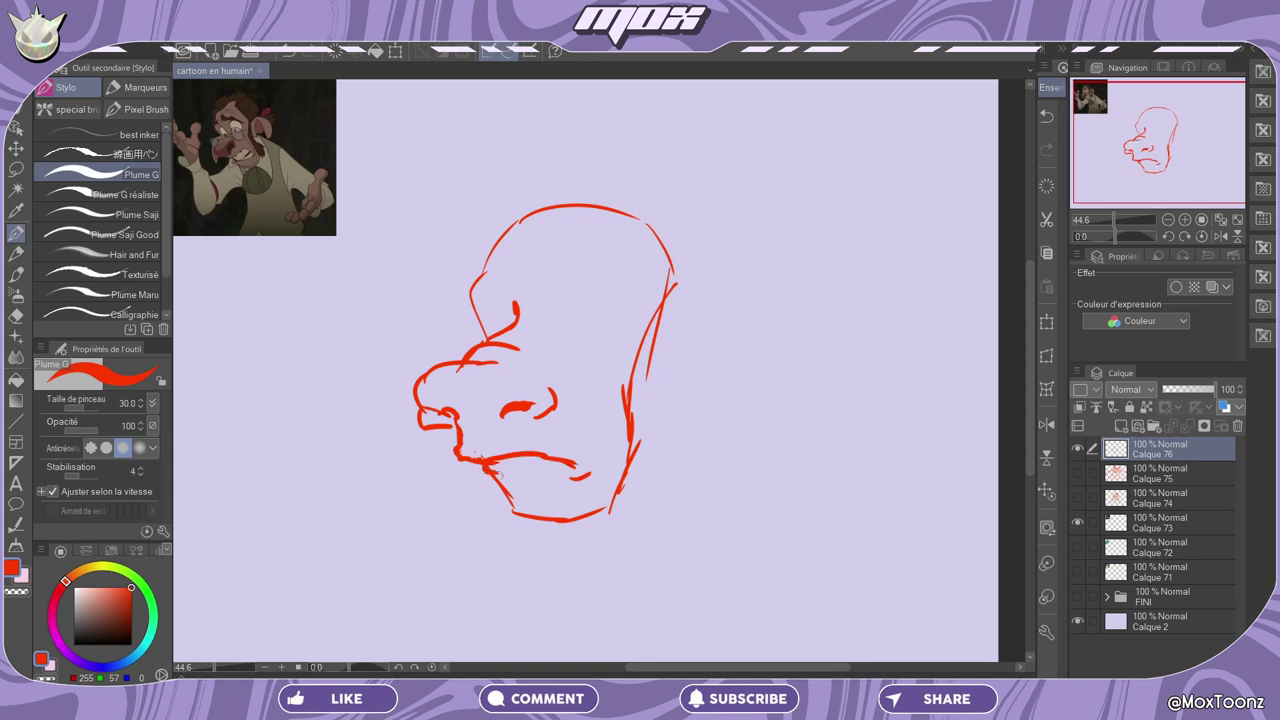
- Rework the jaw and chin contour and add two wide eyes with small pupils
{"action": "left_click_drag", "start_coordinate": [480, 466], "coordinate": [512, 503]}
{"action": "mouse_move", "coordinate": [496, 478]}
{"action": "left_mouse_down"}
{"action": "mouse_move", "coordinate": [538, 526]}
{"action": "mouse_move", "coordinate": [538, 515]}
{"action": "left_mouse_up"}
{"action": "left_click_drag", "start_coordinate": [617, 381], "coordinate": [629, 430]}
{"action": "left_click_drag", "start_coordinate": [624, 488], "coordinate": [604, 512]}
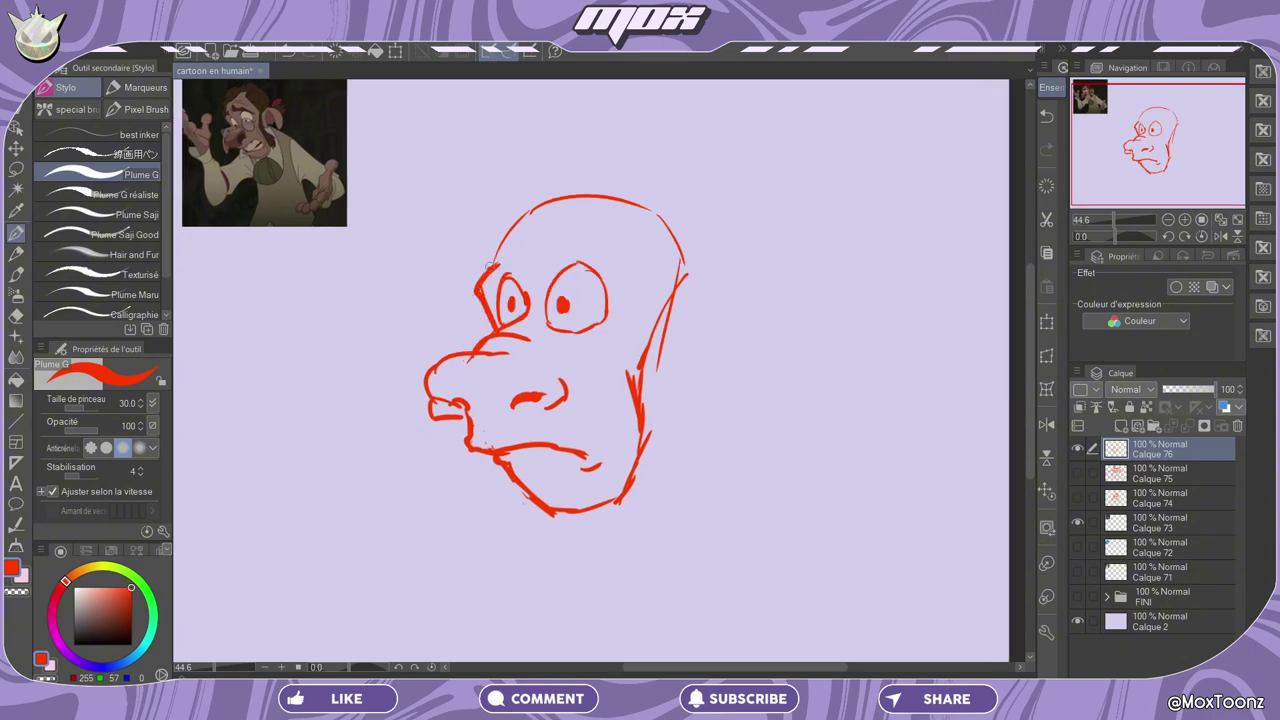
- Draw thick worried eyebrows and swept-back hair with a ribbon-tied ponytail and a long pointed sideburn
{"action": "left_click_drag", "start_coordinate": [490, 265], "coordinate": [514, 252]}
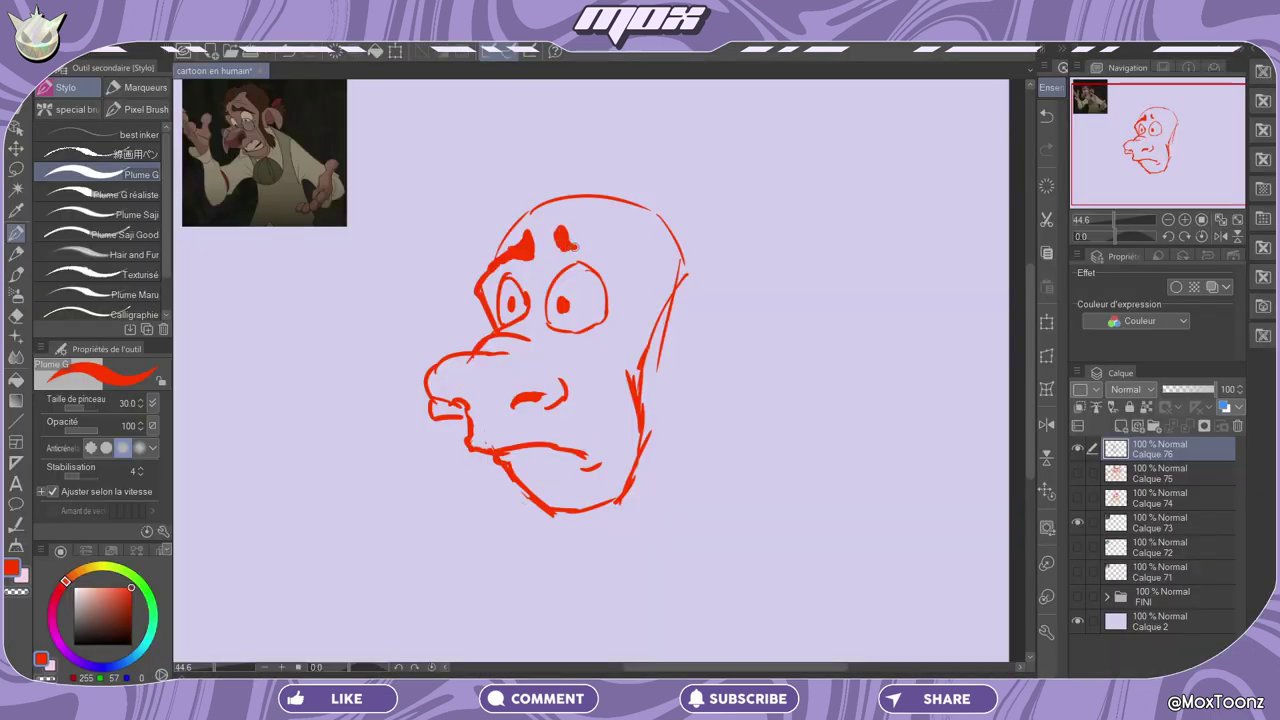
{"action": "left_click_drag", "start_coordinate": [566, 238], "coordinate": [582, 246]}
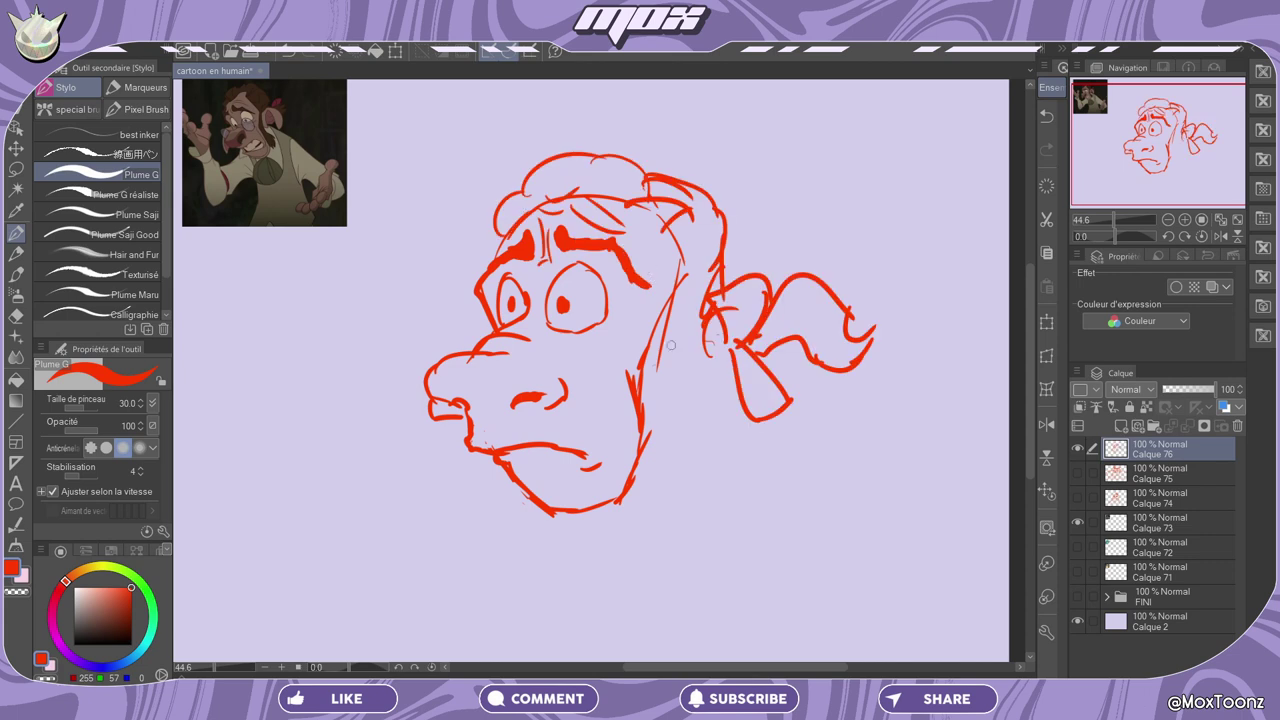
{"action": "mouse_move", "coordinate": [655, 355]}
{"action": "left_mouse_down"}
{"action": "mouse_move", "coordinate": [668, 385]}
{"action": "mouse_move", "coordinate": [698, 403]}
{"action": "left_mouse_up"}
{"action": "left_click_drag", "start_coordinate": [667, 366], "coordinate": [658, 359]}
{"action": "mouse_move", "coordinate": [678, 274]}
{"action": "left_mouse_down"}
{"action": "mouse_move", "coordinate": [637, 369]}
{"action": "mouse_move", "coordinate": [647, 364]}
{"action": "mouse_move", "coordinate": [650, 484]}
{"action": "left_mouse_up"}
{"action": "left_click_drag", "start_coordinate": [700, 298], "coordinate": [662, 490]}
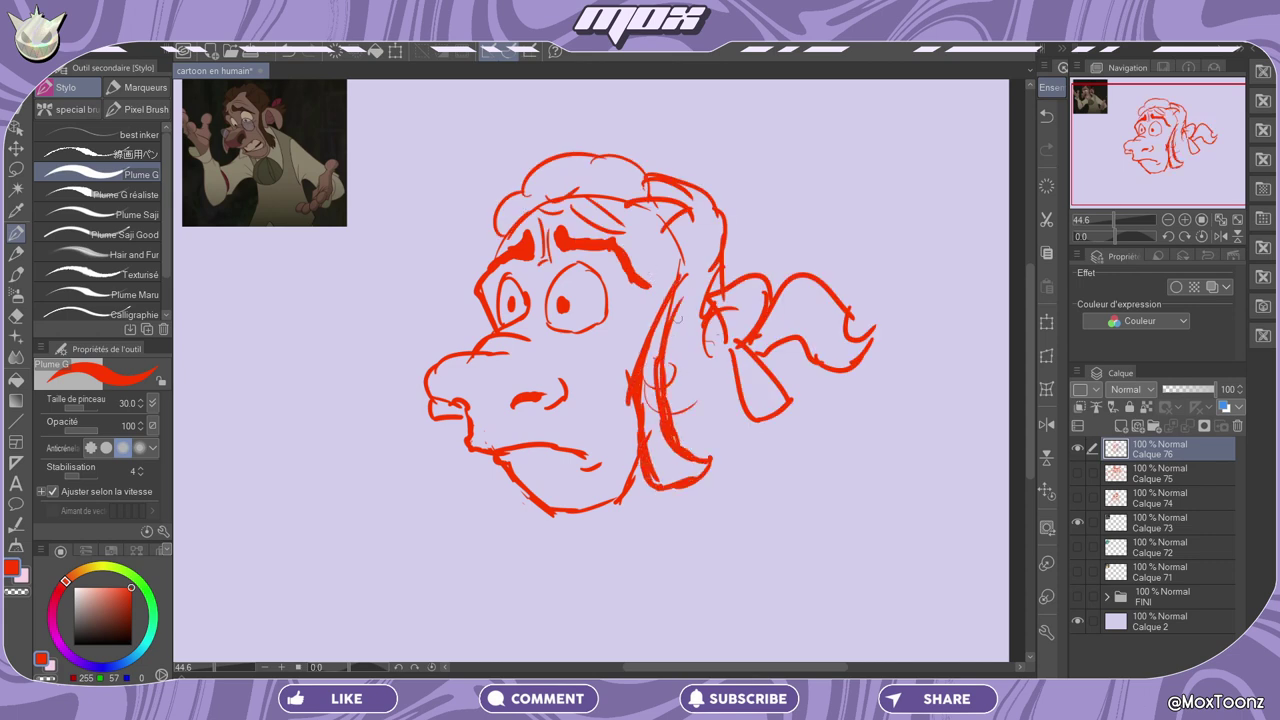
- Draw the ear with its inner folds between the sideburn and the ponytail
{"action": "left_click_drag", "start_coordinate": [688, 286], "coordinate": [647, 358]}
{"action": "left_click_drag", "start_coordinate": [706, 298], "coordinate": [680, 308]}
{"action": "mouse_move", "coordinate": [668, 367]}
{"action": "left_mouse_down"}
{"action": "mouse_move", "coordinate": [690, 392]}
{"action": "mouse_move", "coordinate": [743, 350]}
{"action": "mouse_move", "coordinate": [698, 366]}
{"action": "left_mouse_up"}
- Sketch the small pointed shape protruding beside the far eye and short crease marks above the mouth
{"action": "left_click_drag", "start_coordinate": [481, 302], "coordinate": [455, 353]}
{"action": "left_click_drag", "start_coordinate": [444, 307], "coordinate": [475, 346]}
{"action": "left_click_drag", "start_coordinate": [471, 404], "coordinate": [481, 411]}
{"action": "left_click_drag", "start_coordinate": [486, 422], "coordinate": [502, 437]}
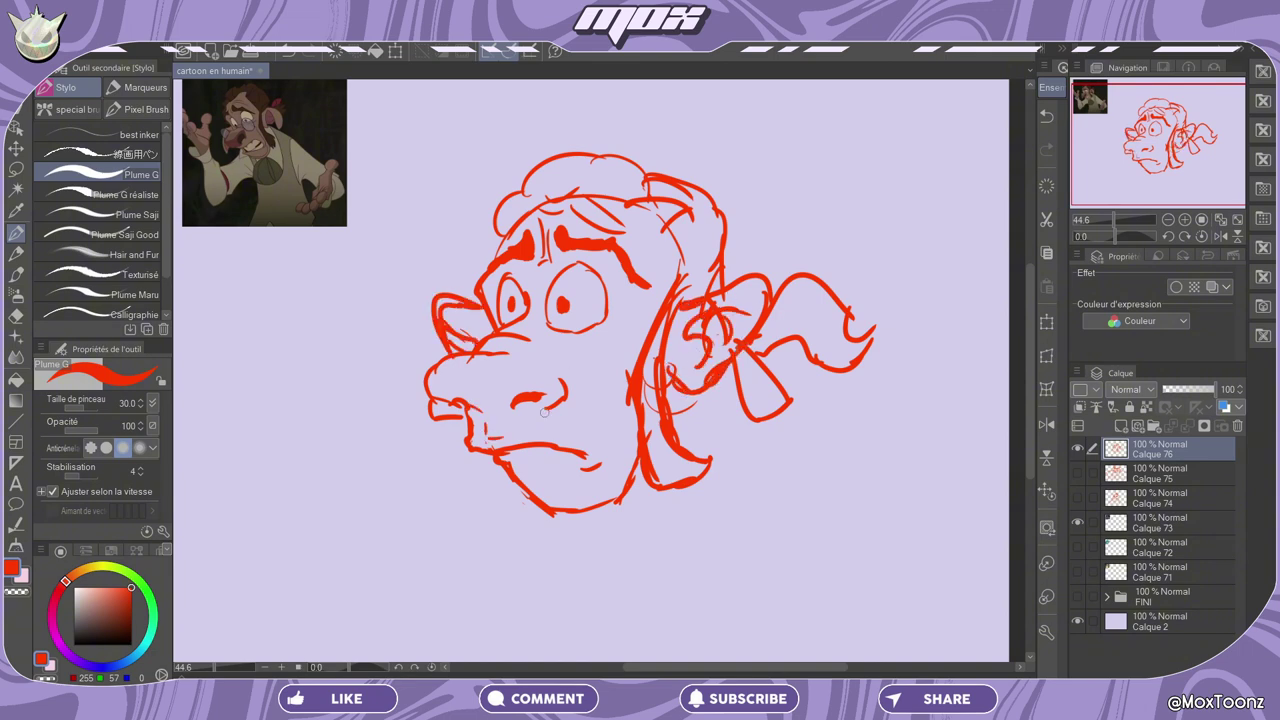
- Add ribbon loops and hair strands to the ponytail, and draw round glasses low on the nose with an arm reaching the ear
{"action": "left_click", "coordinate": [1045, 118]}
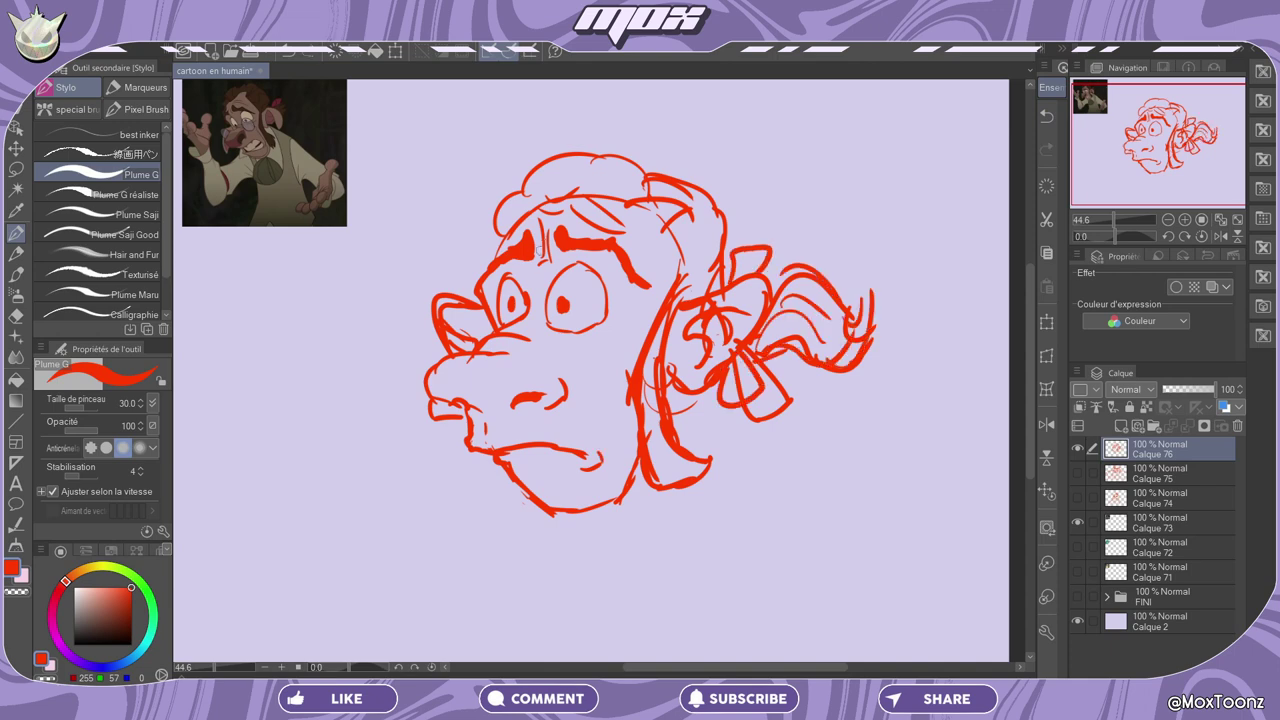
{"action": "mouse_move", "coordinate": [468, 292]}
{"action": "left_mouse_down"}
{"action": "mouse_move", "coordinate": [450, 345]}
{"action": "mouse_move", "coordinate": [484, 314]}
{"action": "mouse_move", "coordinate": [505, 322]}
{"action": "left_mouse_up"}
{"action": "left_click_drag", "start_coordinate": [560, 305], "coordinate": [640, 347]}
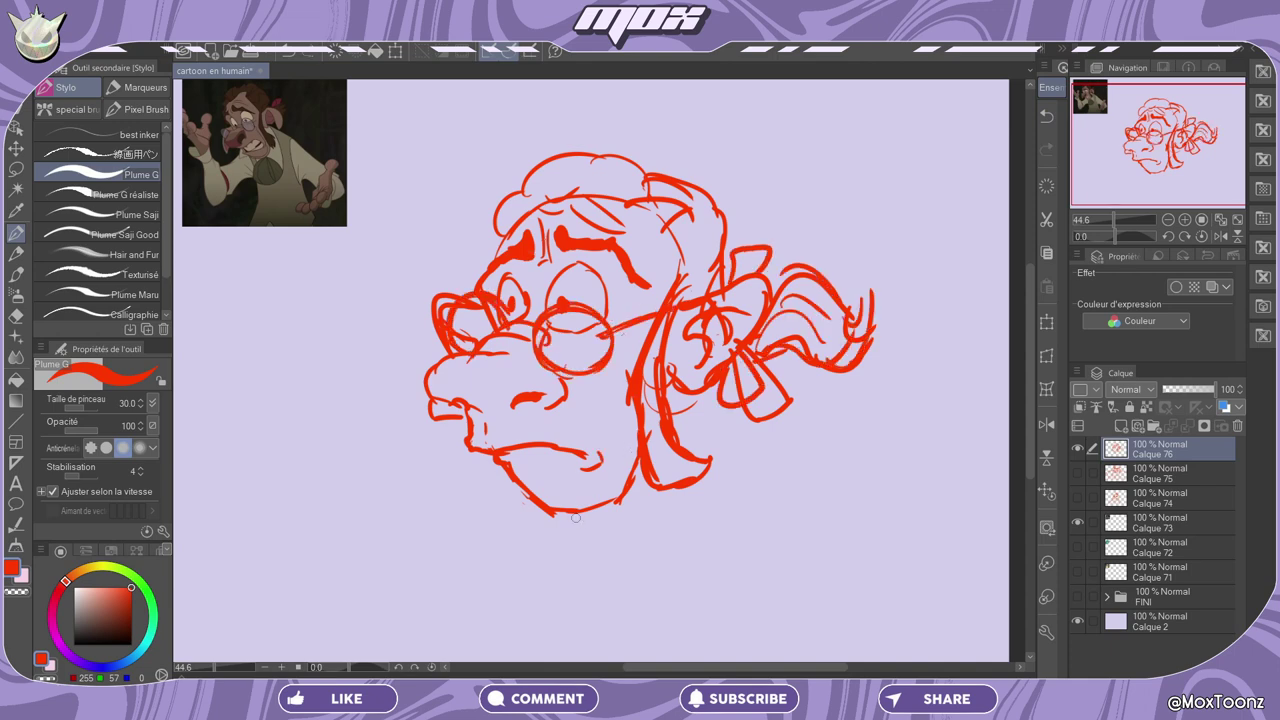
- Sketch the neck and rounded cravat below the chin, with an angled coat collar on the ponytail side
{"action": "left_click_drag", "start_coordinate": [572, 517], "coordinate": [578, 552]}
{"action": "left_click_drag", "start_coordinate": [505, 658], "coordinate": [690, 656]}
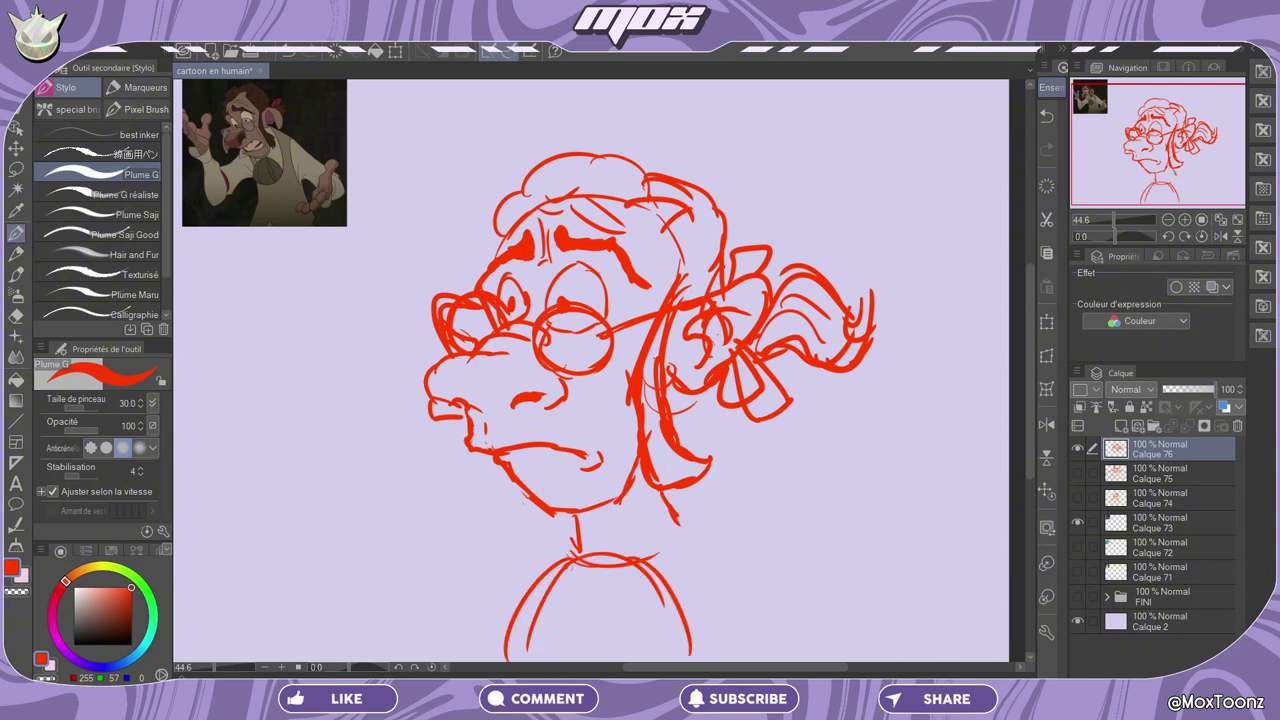
{"action": "left_click_drag", "start_coordinate": [700, 516], "coordinate": [638, 558]}
{"action": "left_click", "coordinate": [1044, 116]}
{"action": "mouse_move", "coordinate": [686, 514]}
{"action": "left_mouse_down"}
{"action": "mouse_move", "coordinate": [640, 558]}
{"action": "mouse_move", "coordinate": [716, 612]}
{"action": "left_mouse_up"}
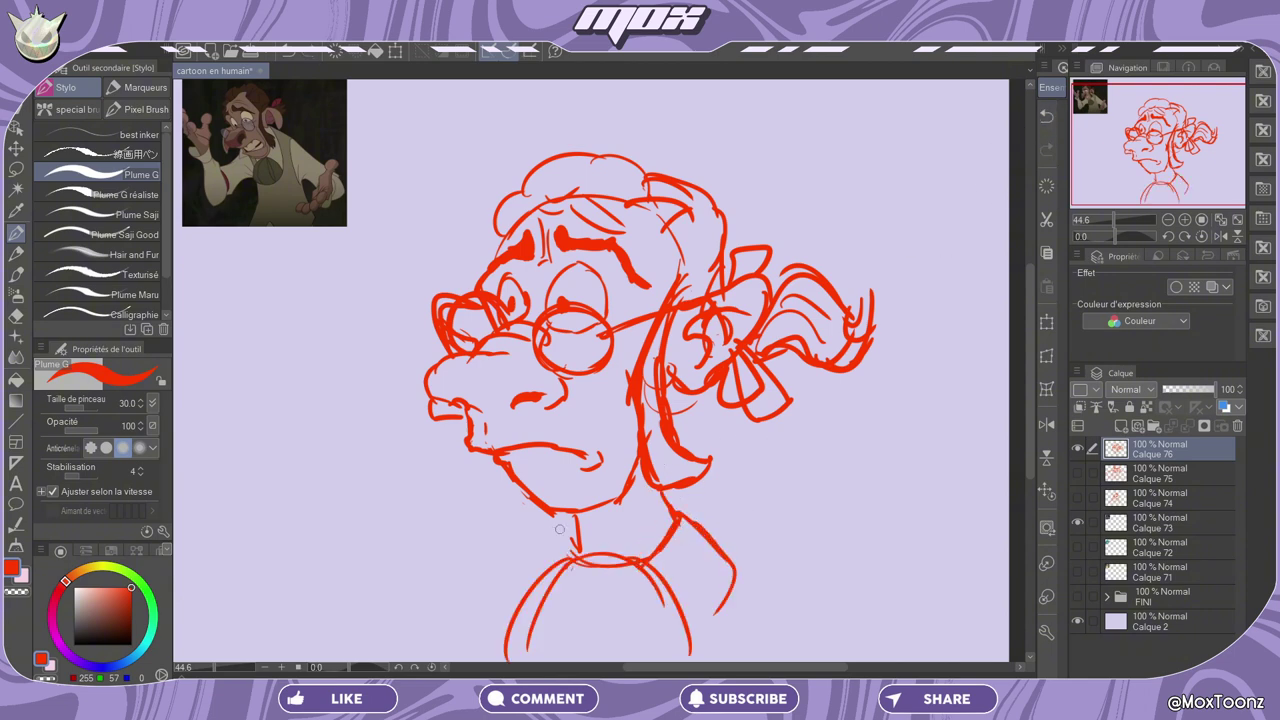
- Draw the opposite collar edge and both sloping shoulders, with cravat folds and hatched shading along the waistcoat
{"action": "left_click_drag", "start_coordinate": [575, 548], "coordinate": [502, 578]}
{"action": "mouse_move", "coordinate": [505, 568]}
{"action": "left_mouse_down"}
{"action": "mouse_move", "coordinate": [500, 636]}
{"action": "mouse_move", "coordinate": [384, 660]}
{"action": "left_mouse_up"}
{"action": "left_click_drag", "start_coordinate": [736, 566], "coordinate": [885, 655]}
{"action": "left_click_drag", "start_coordinate": [722, 600], "coordinate": [708, 635]}
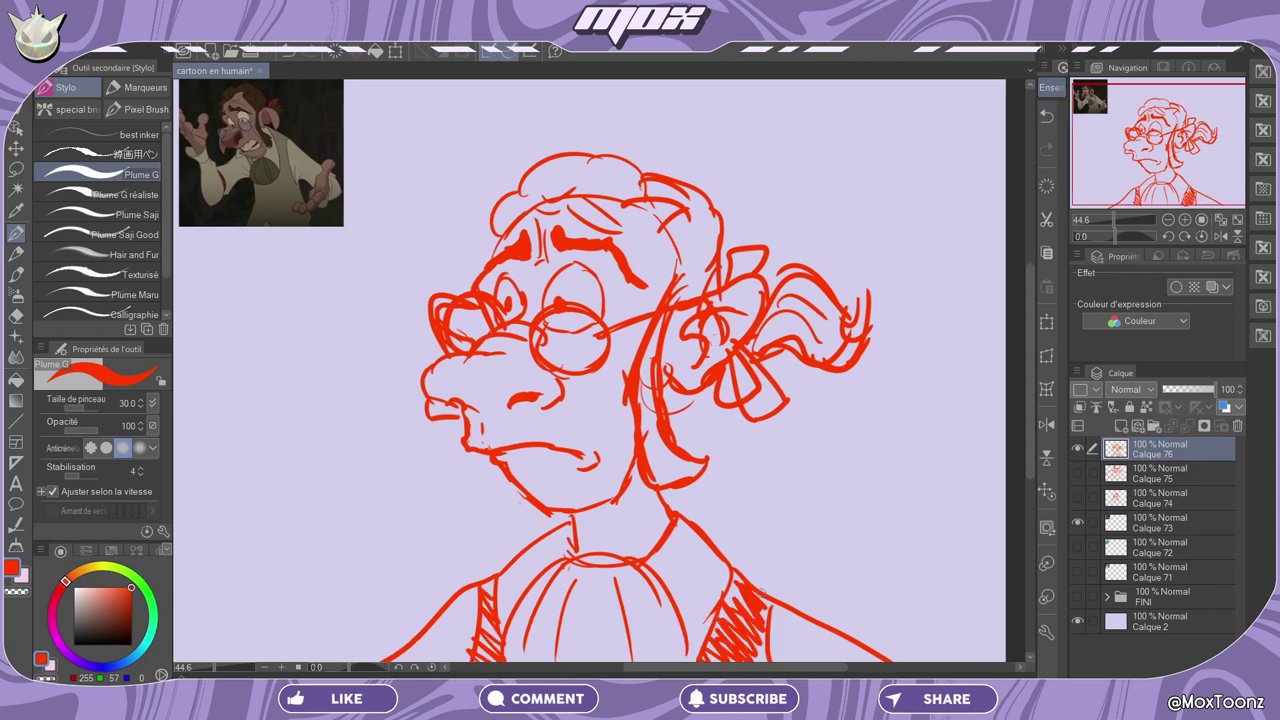
- Rework the lower jaw line where the chin meets the neck, undoing unwanted strokes
{"action": "mouse_move", "coordinate": [566, 520]}
{"action": "left_mouse_down"}
{"action": "mouse_move", "coordinate": [632, 500]}
{"action": "mouse_move", "coordinate": [622, 509]}
{"action": "left_mouse_up"}
{"action": "left_click", "coordinate": [1047, 117]}
{"action": "left_click", "coordinate": [1047, 117]}
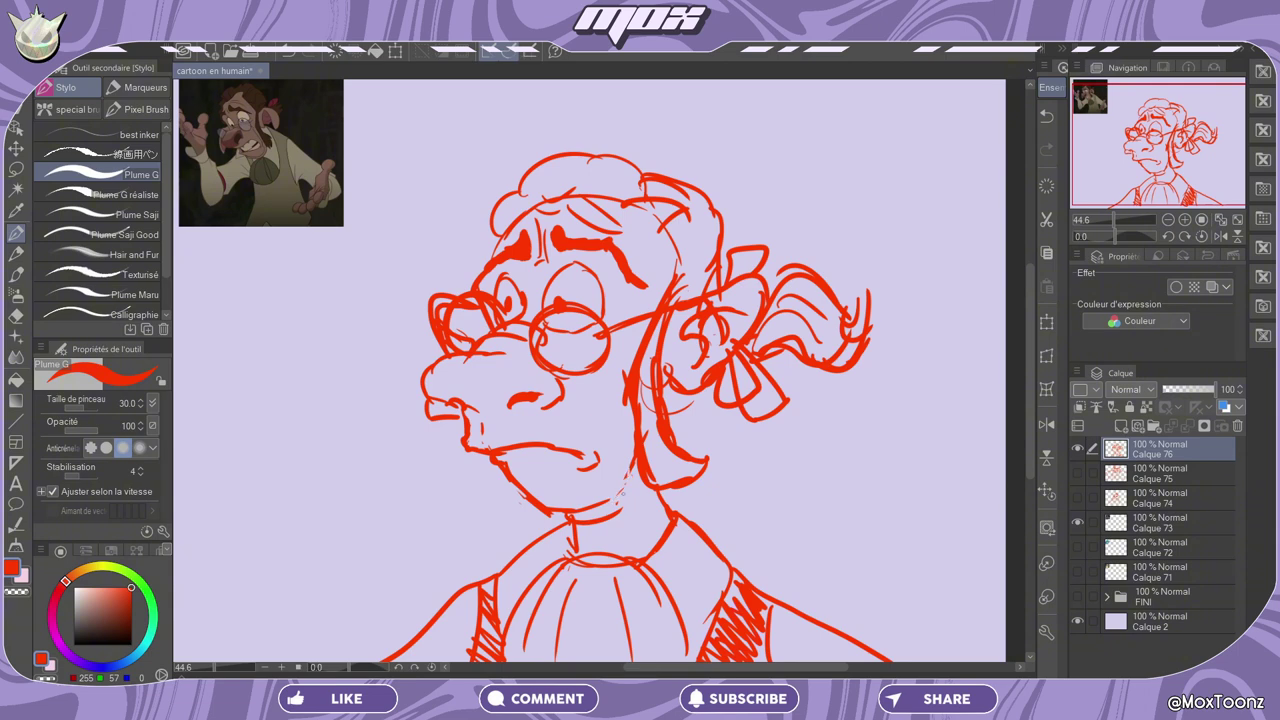